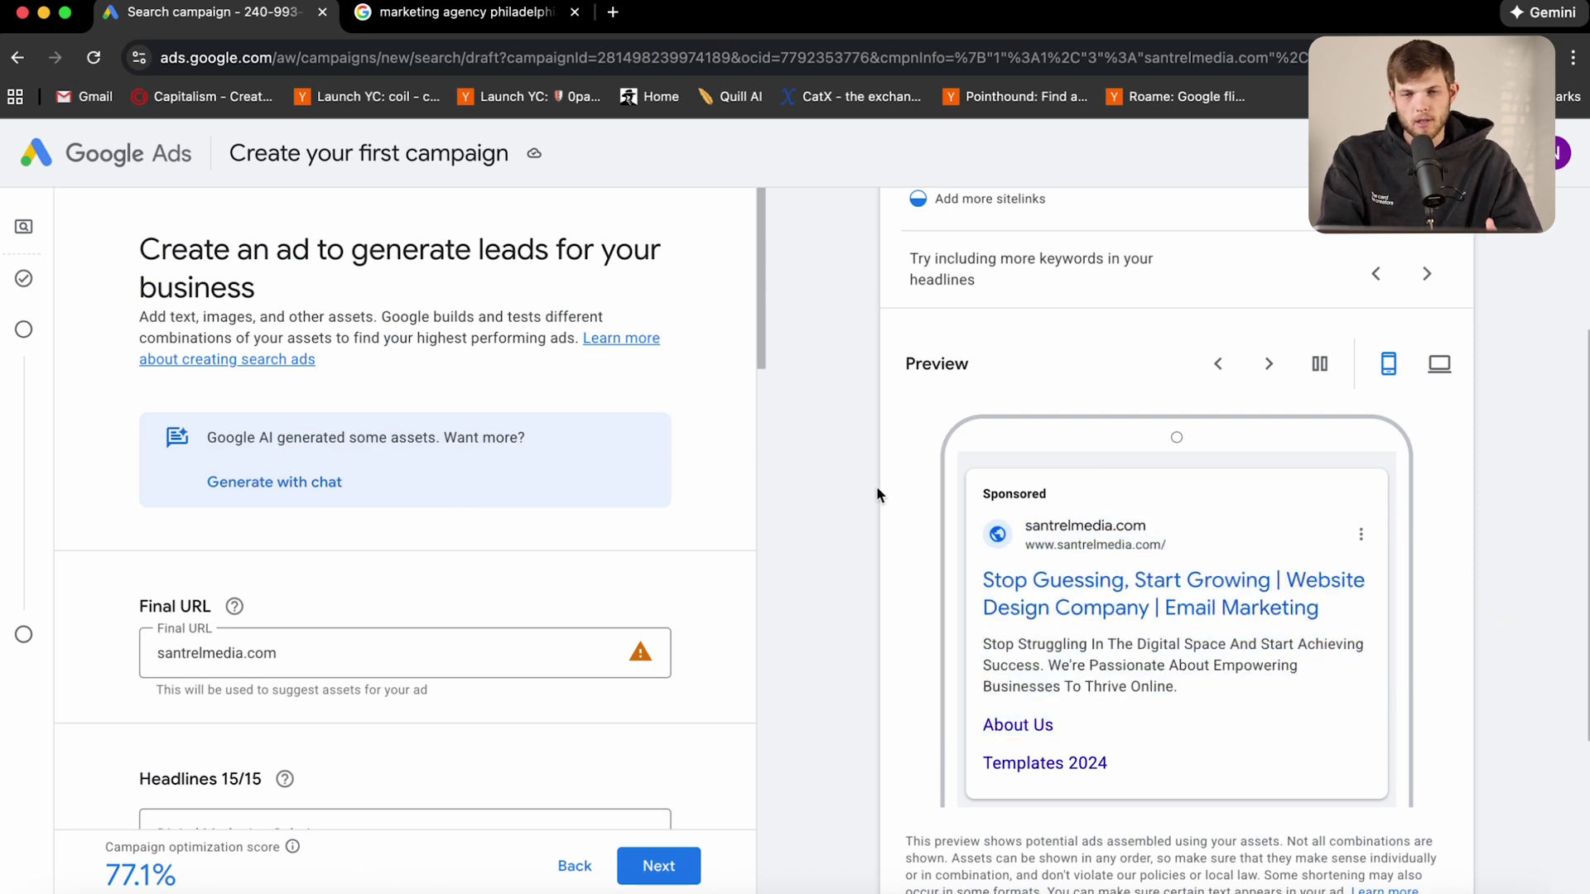
Review the phone ad preview, the Final URL and the suggested headlines of the new search ad.
left_click_drag(1200, 722, 924, 569)
left_click(1464, 565)
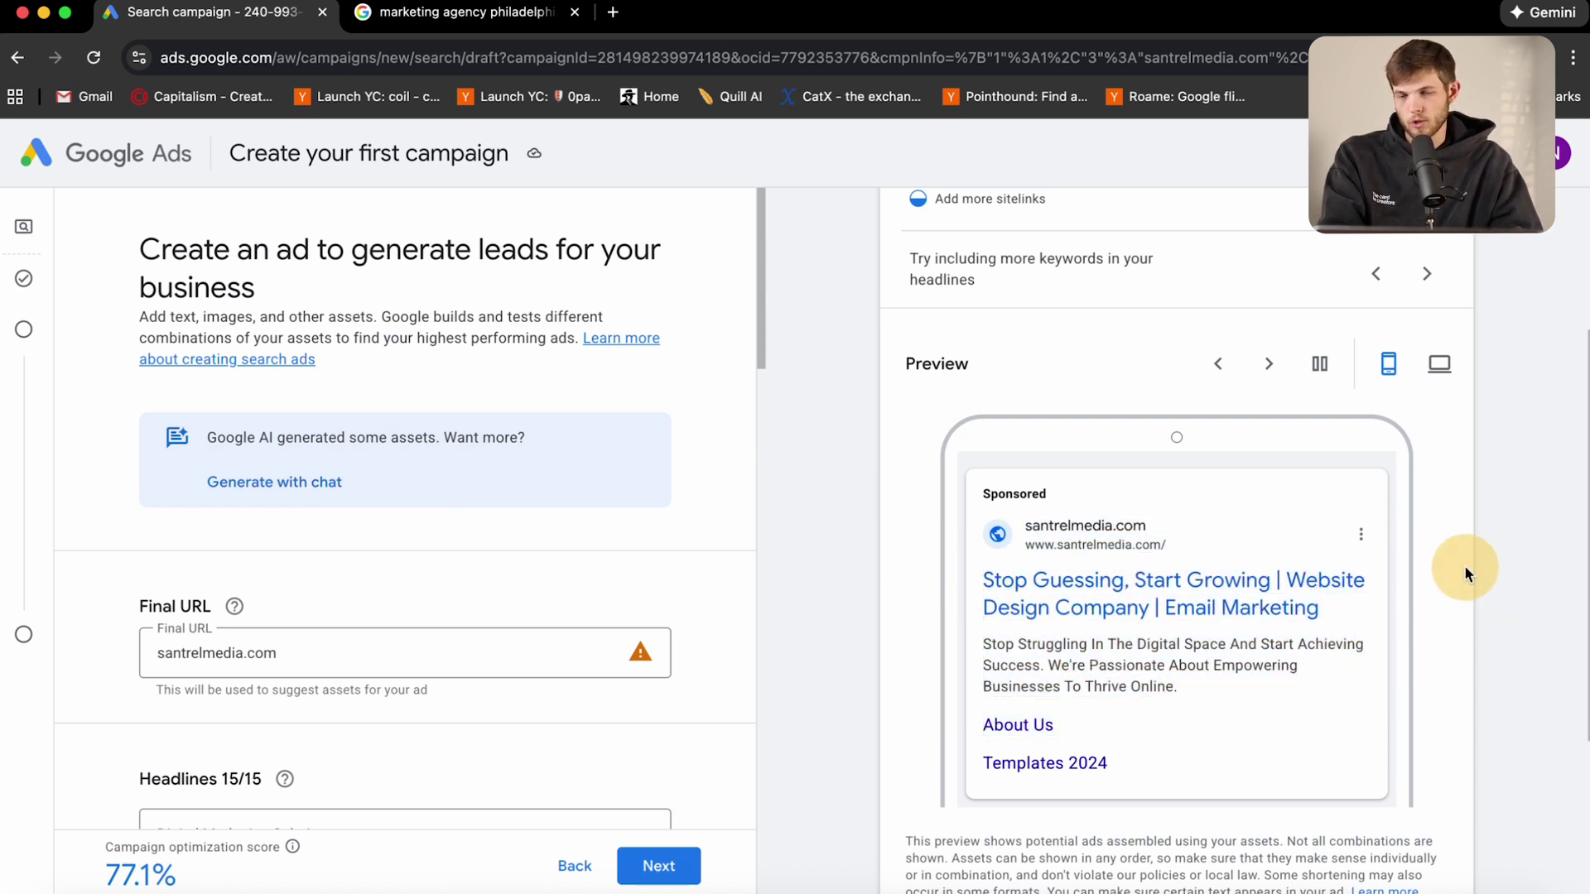
scroll(879, 553, "down", 2)
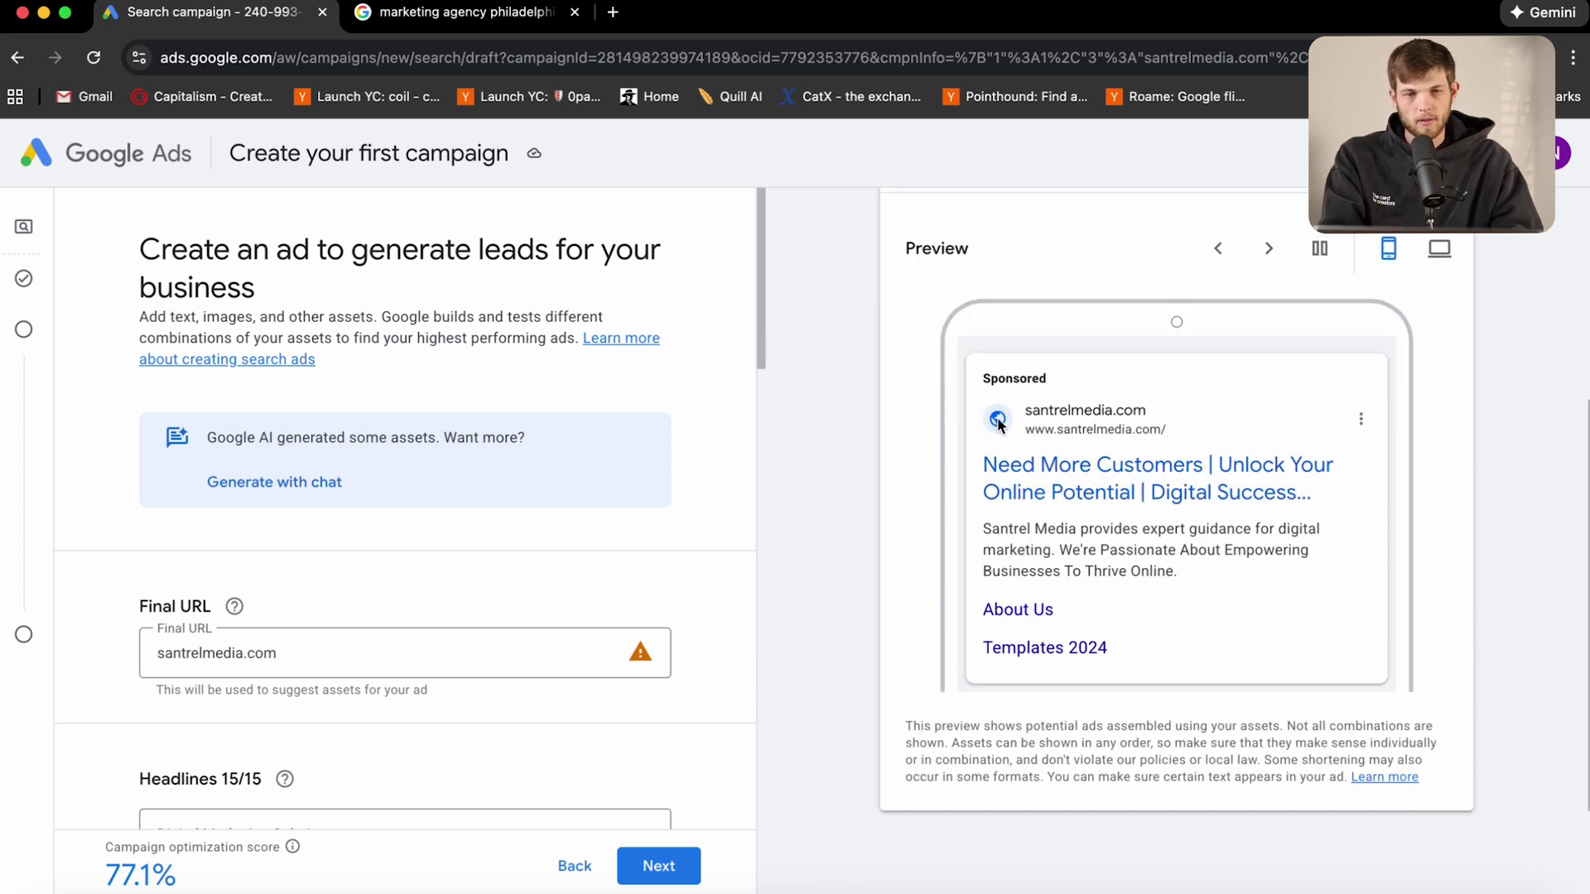
scroll(530, 426, "down", 2)
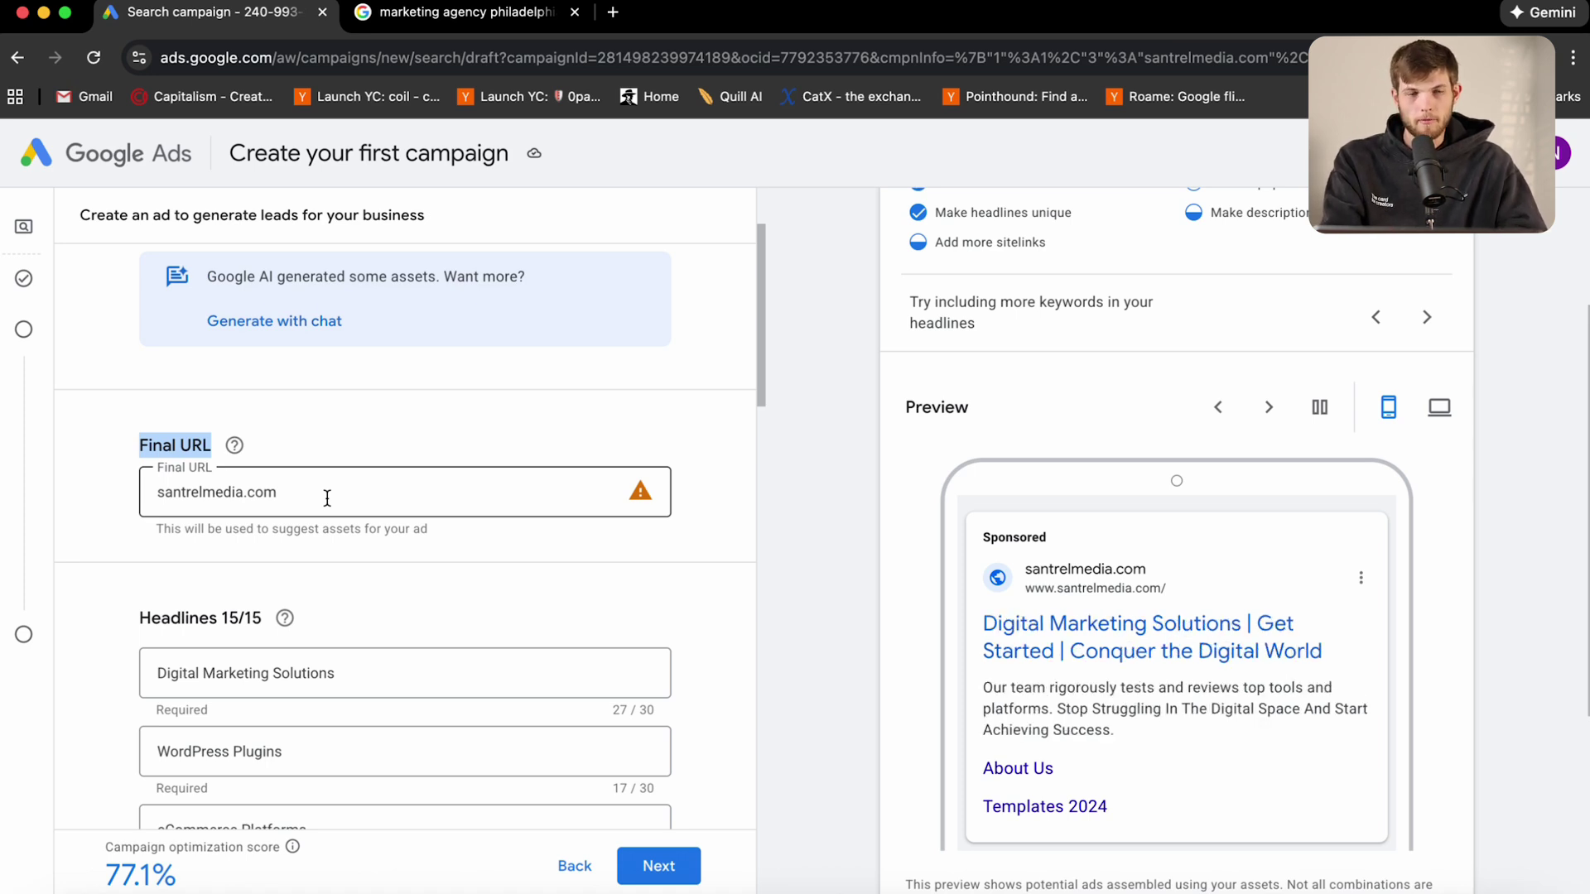
left_click(317, 449)
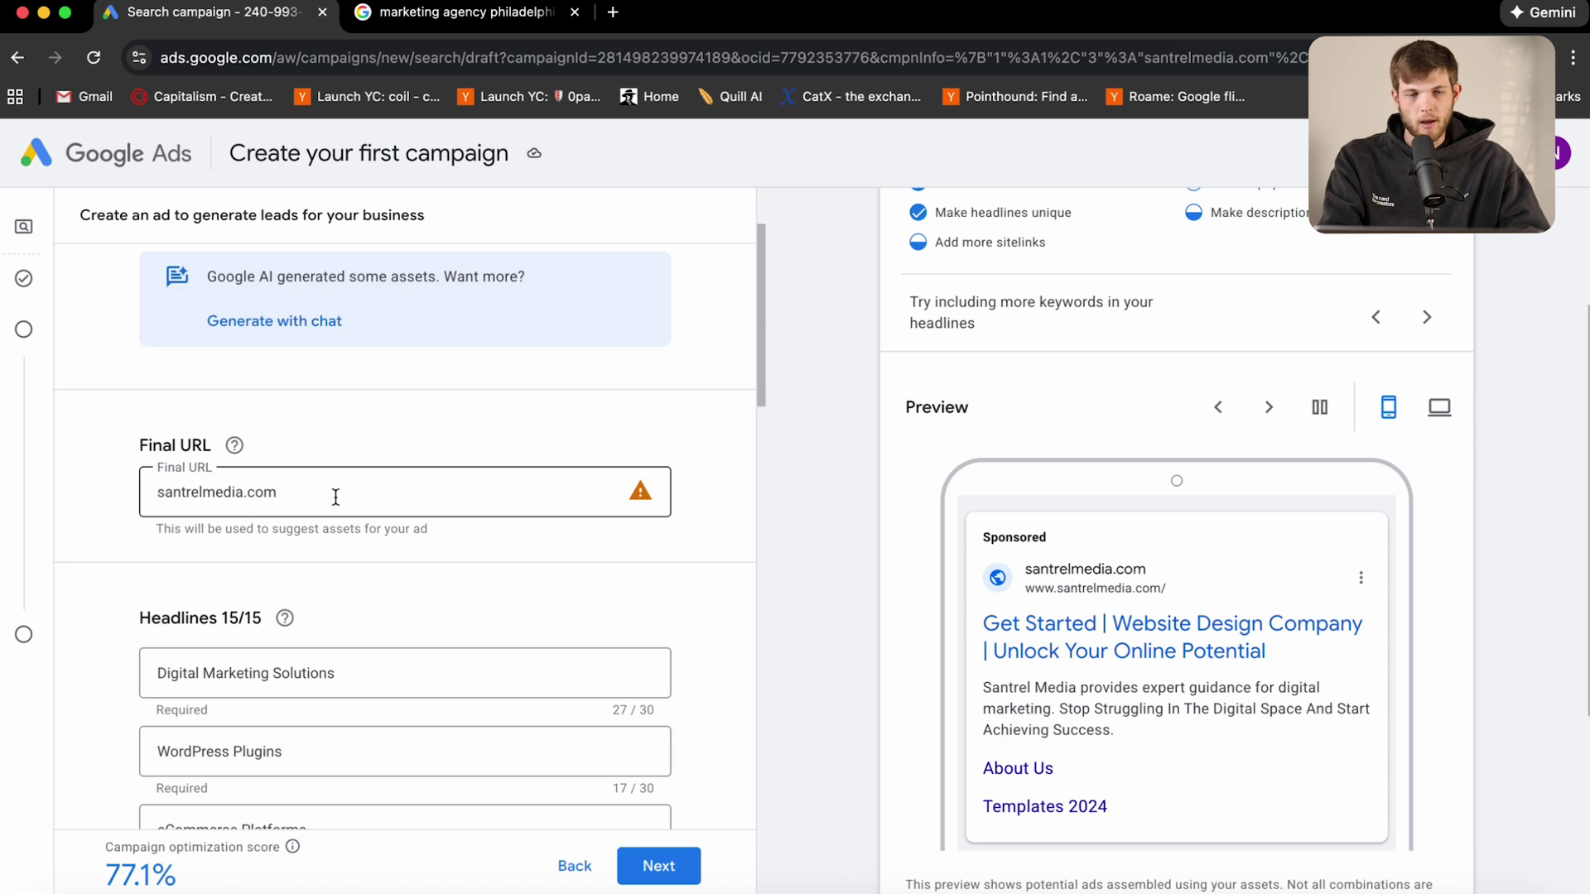
scroll(278, 597, "down", 4)
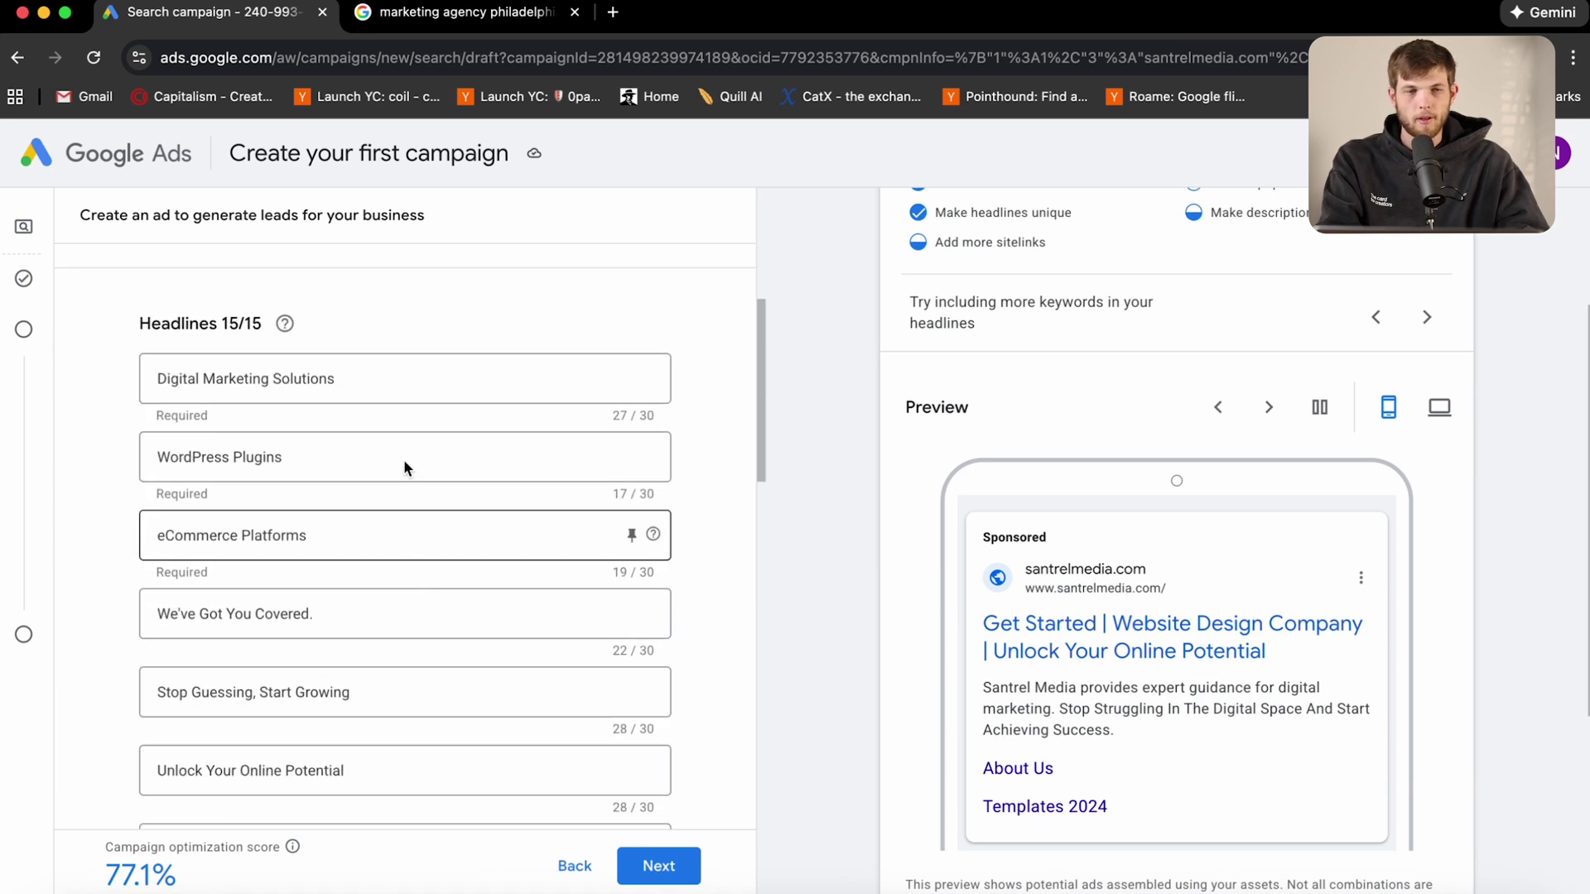
scroll(370, 390, "down", 1)
scroll(372, 391, "up", 1)
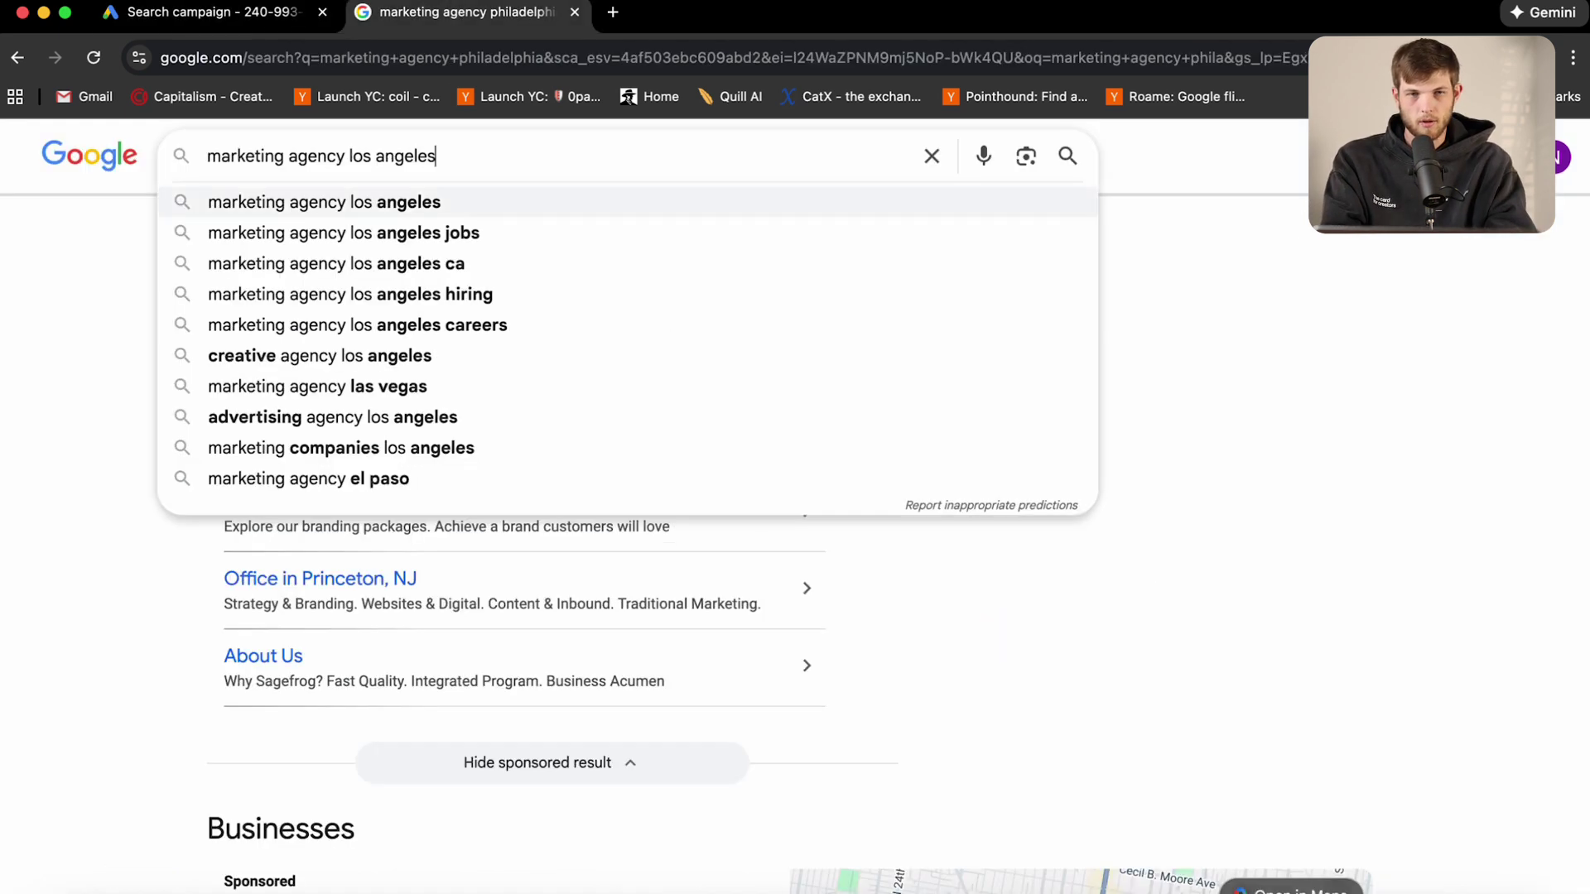
Search Google for "marketing agency los angeles" and examine the wording of the sponsored results.
key("Return")
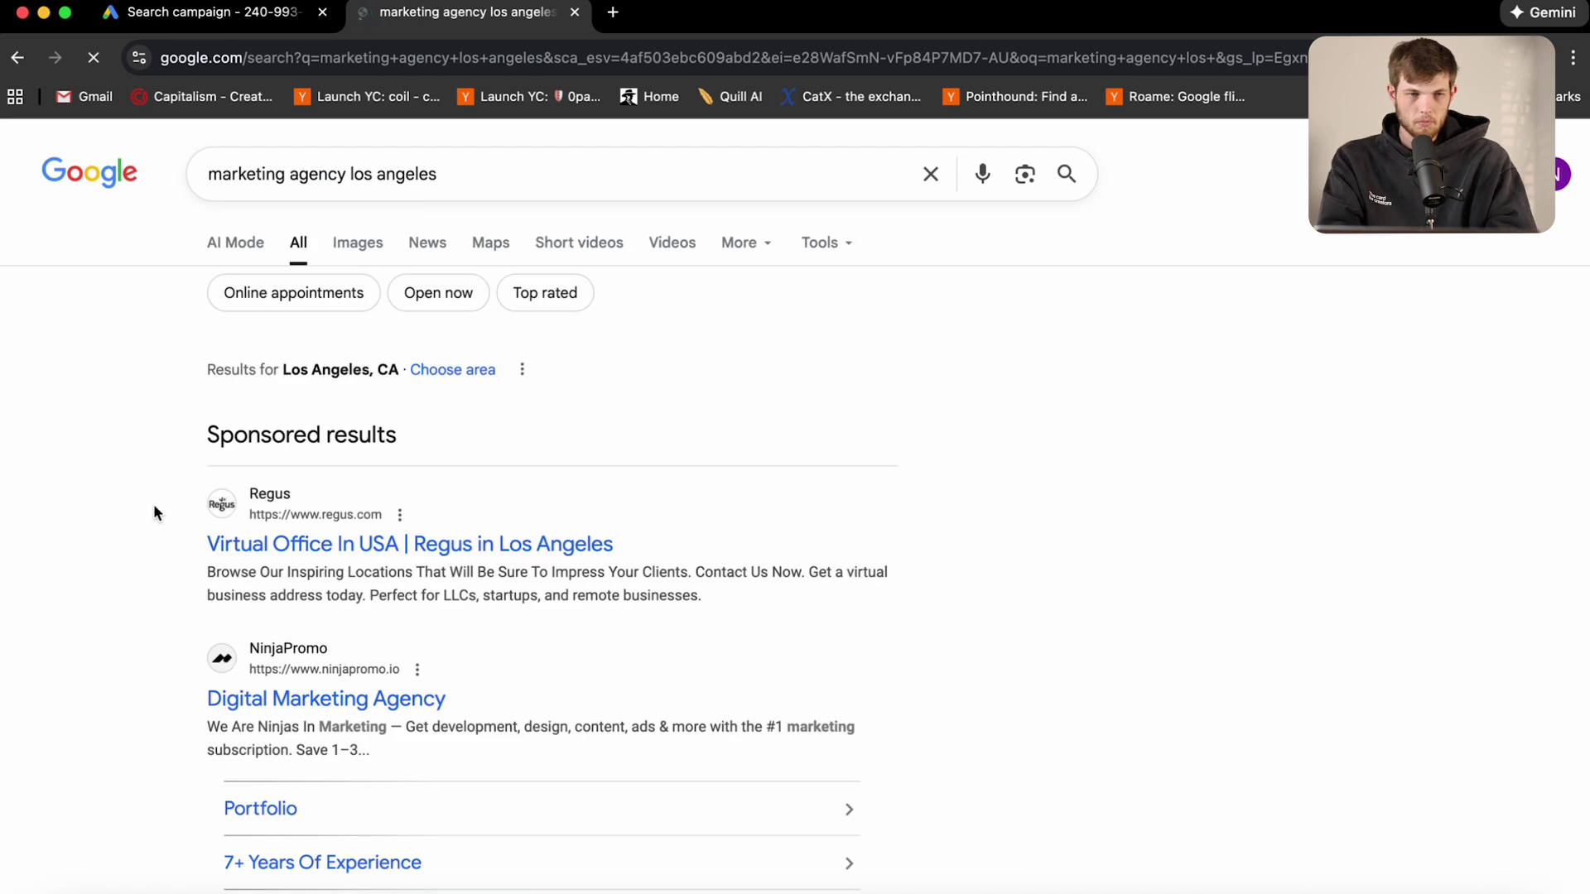
scroll(1169, 552, "down", 2)
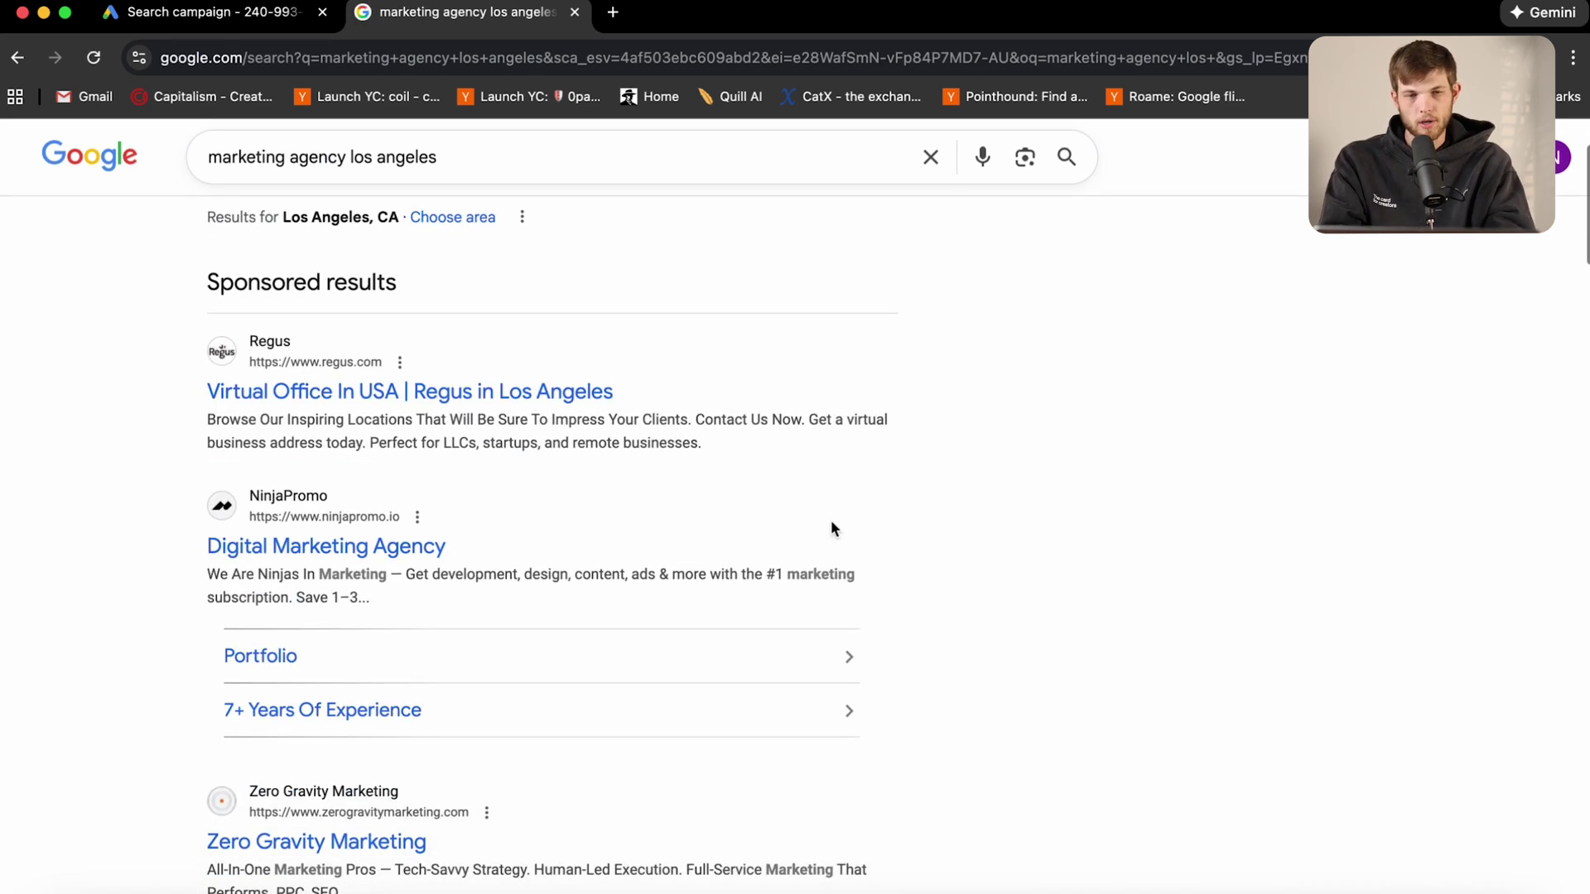
scroll(160, 647, "down", 1)
scroll(160, 647, "up", 2)
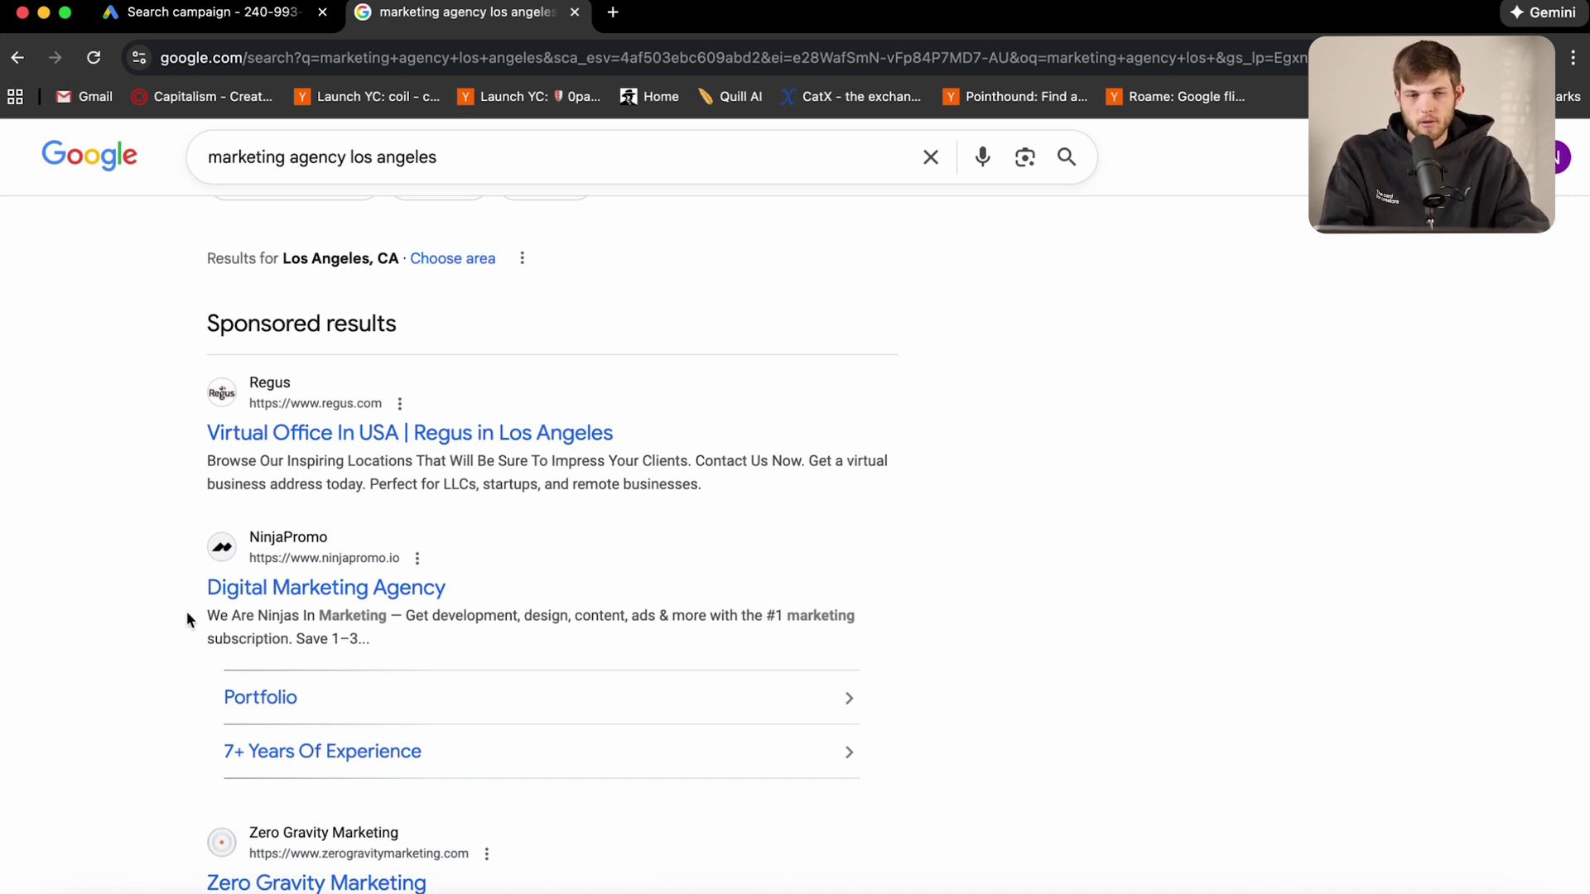
left_click_drag(208, 617, 383, 621)
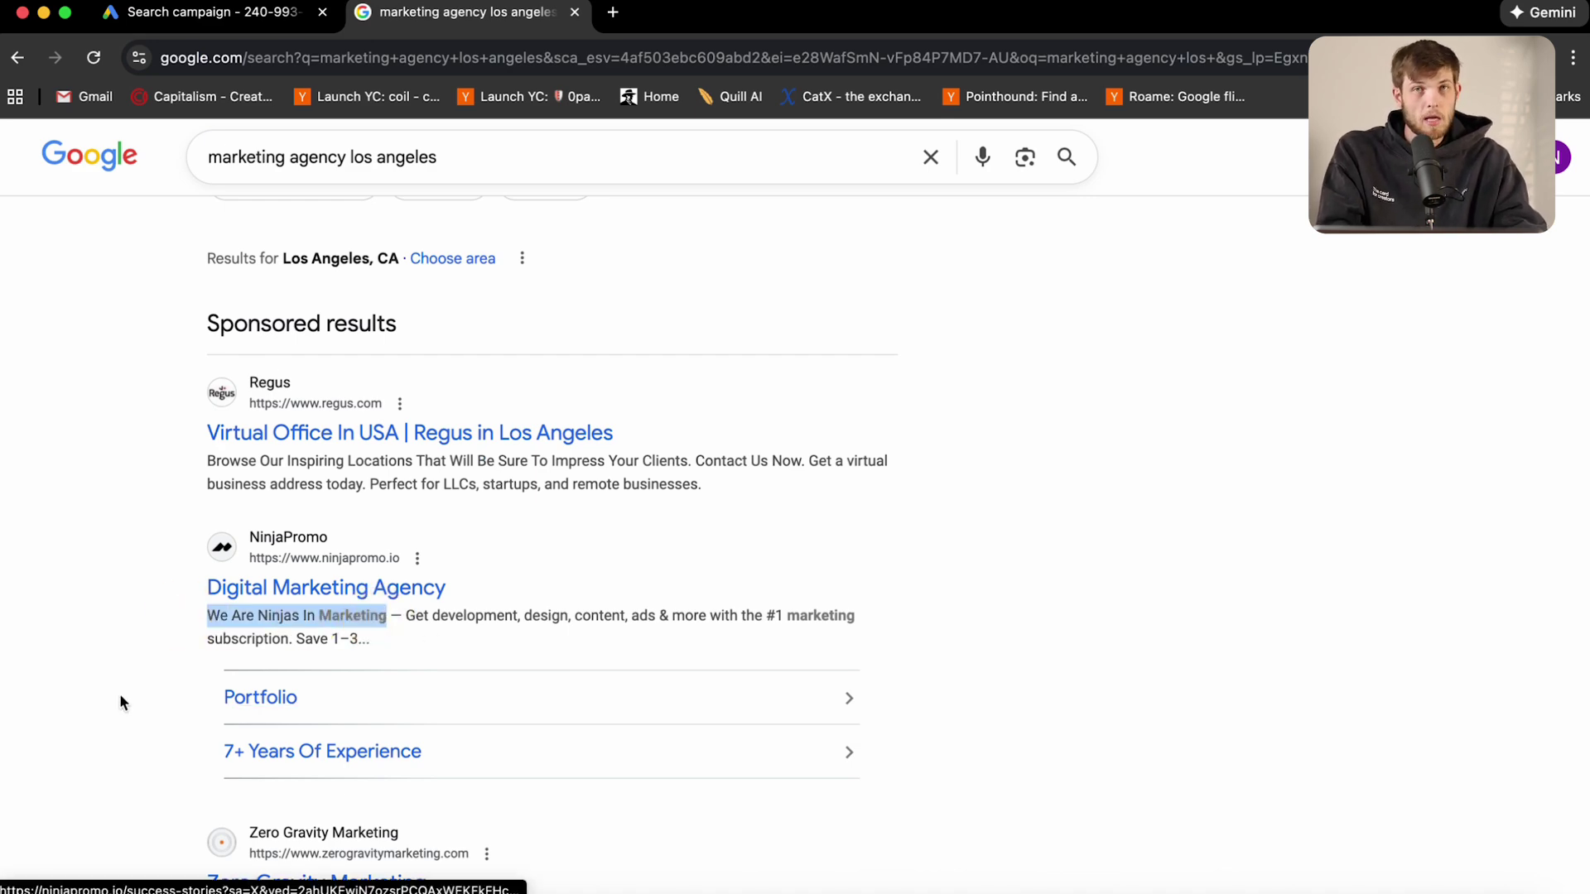
left_click(43, 634)
scroll(282, 650, "down", 3)
scroll(282, 650, "up", 5)
scroll(414, 331, "down", 1)
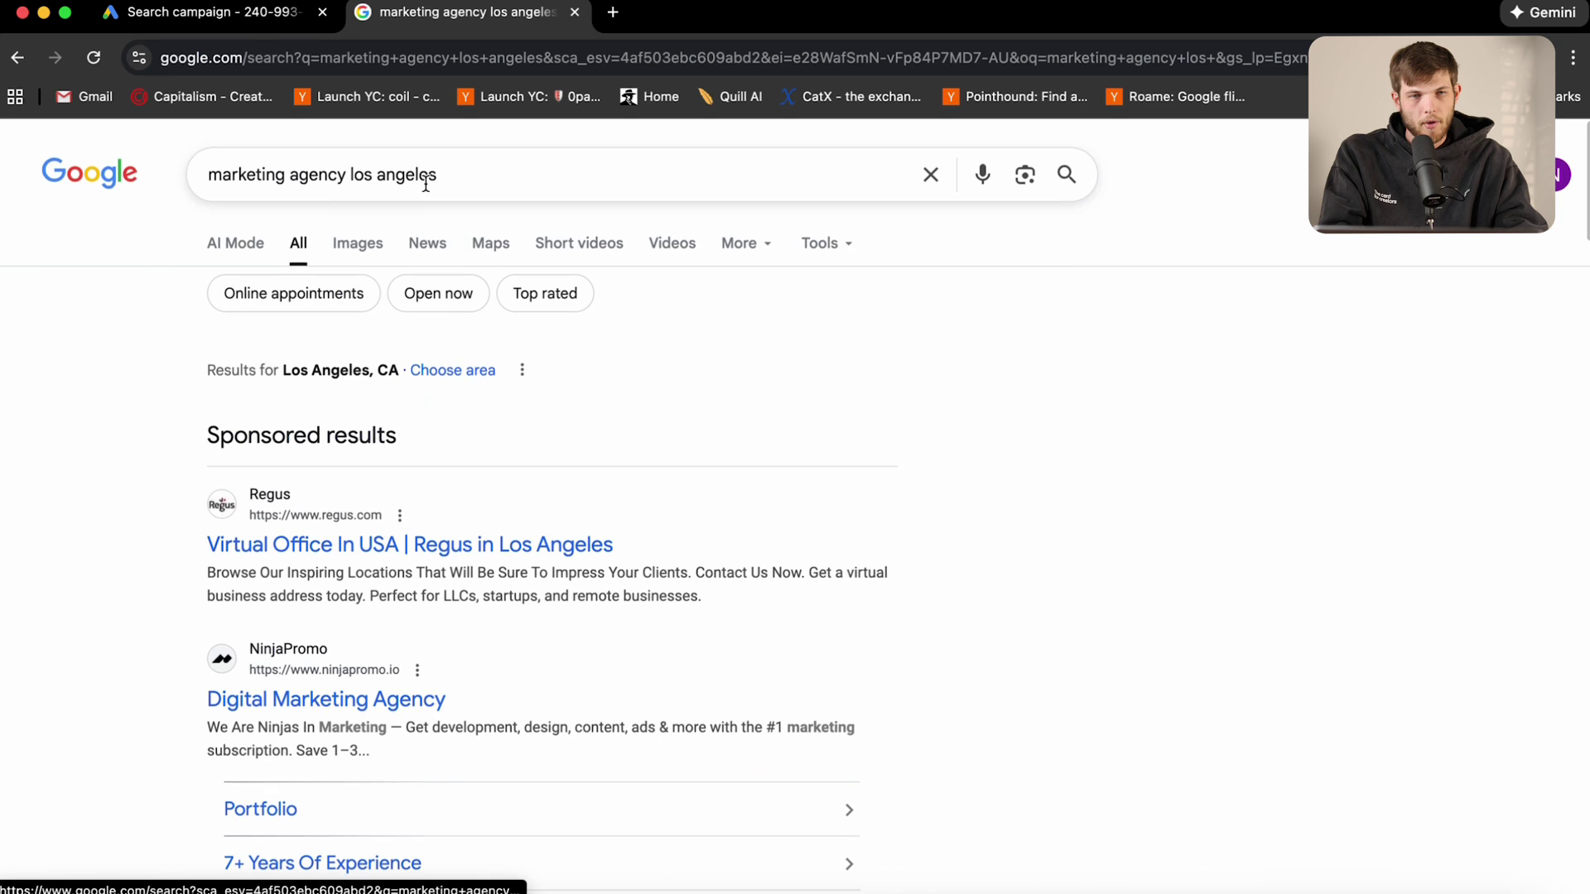
Search Google for "marketing agency syracuse ny" and read the descriptions in the sponsored Siegel+Gale and Forward Media Marketing ads.
triple_click(400, 171)
left_click_drag(440, 170, 346, 172)
key("BackSpace")
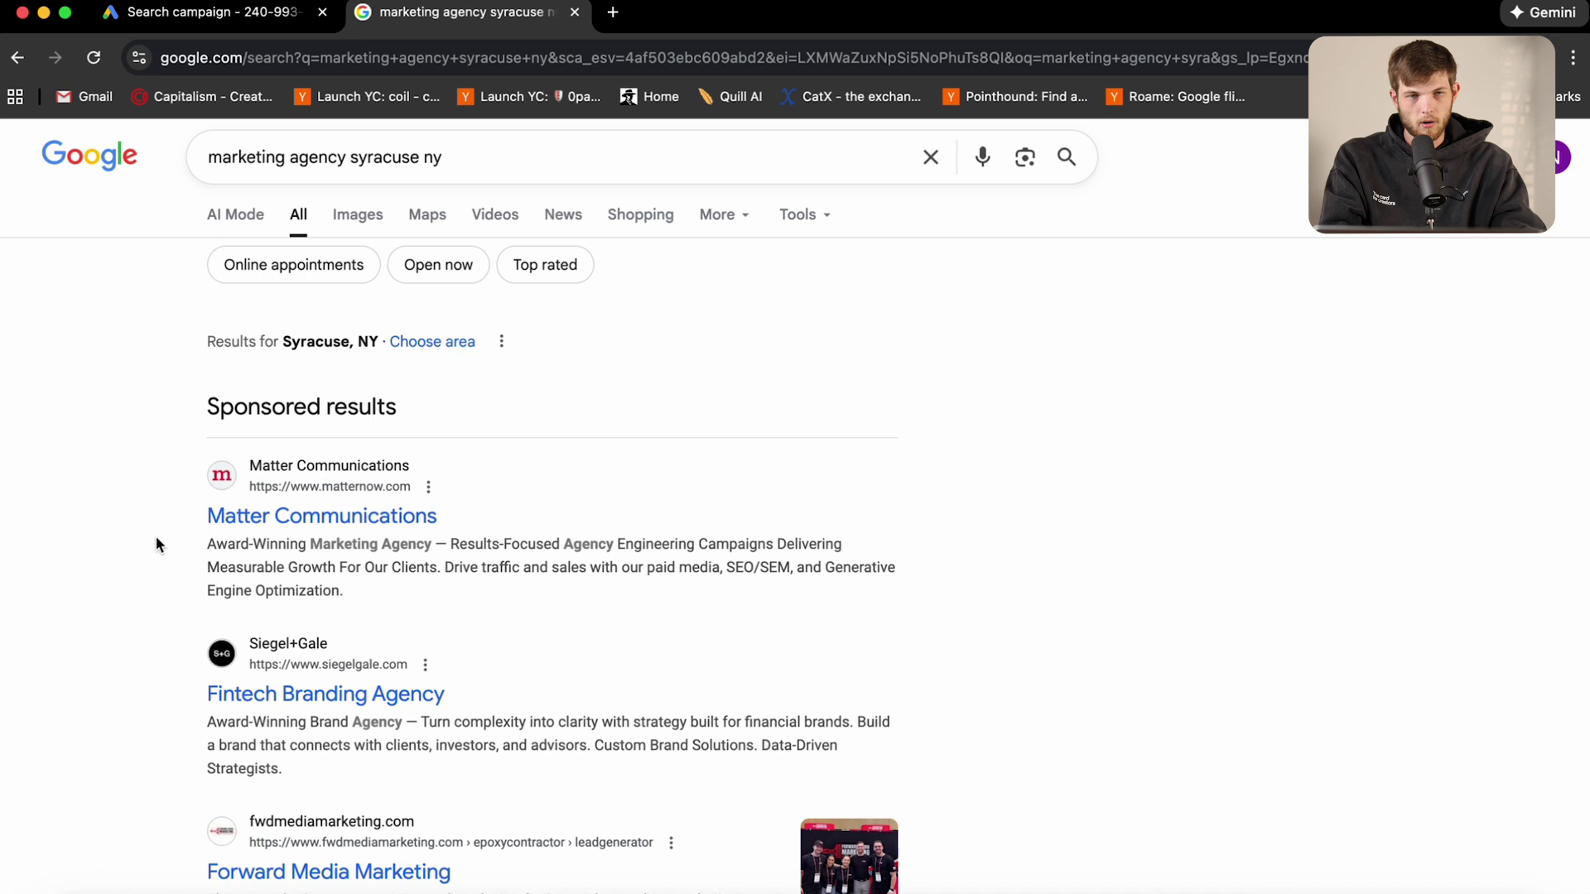
scroll(155, 536, "down", 1)
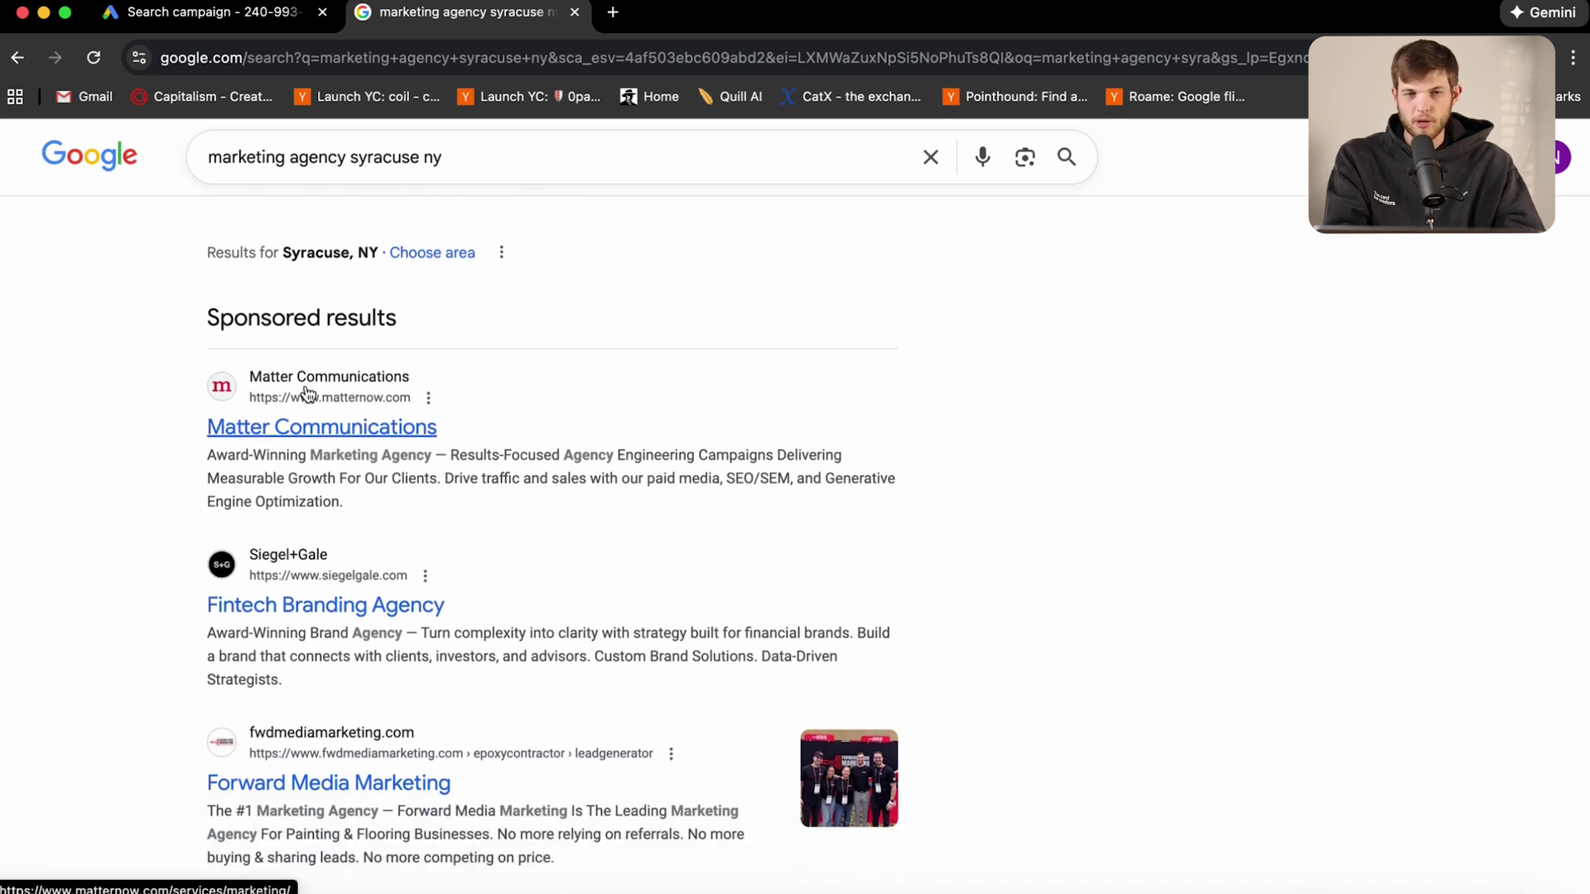
scroll(199, 551, "down", 1)
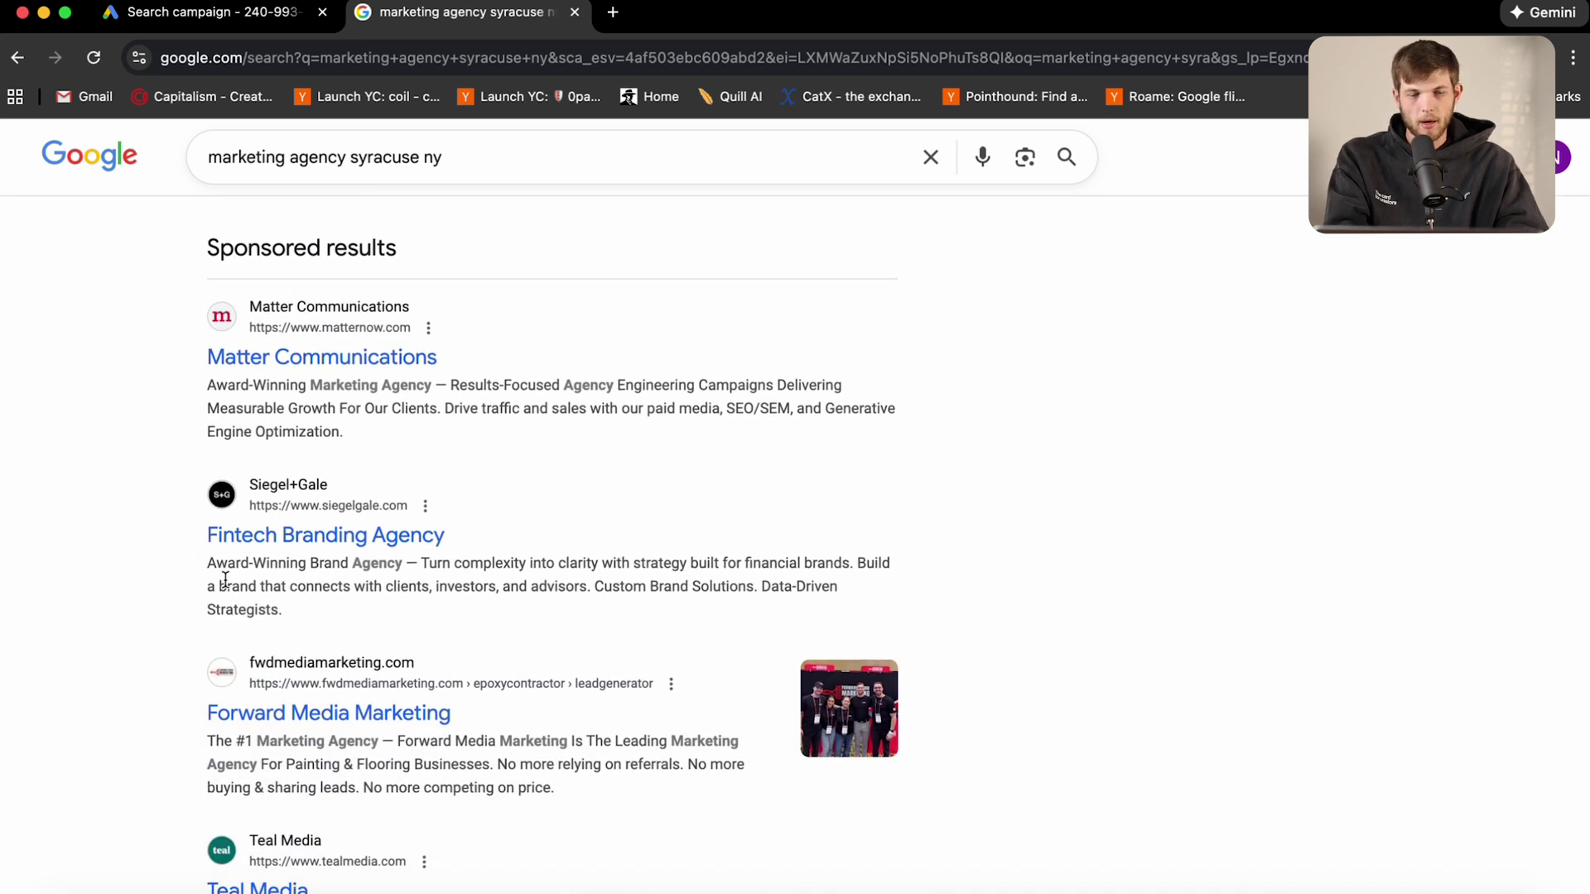
scroll(225, 579, "down", 1)
left_click_drag(215, 493, 482, 494)
left_click_drag(704, 481, 859, 521)
left_click(120, 507)
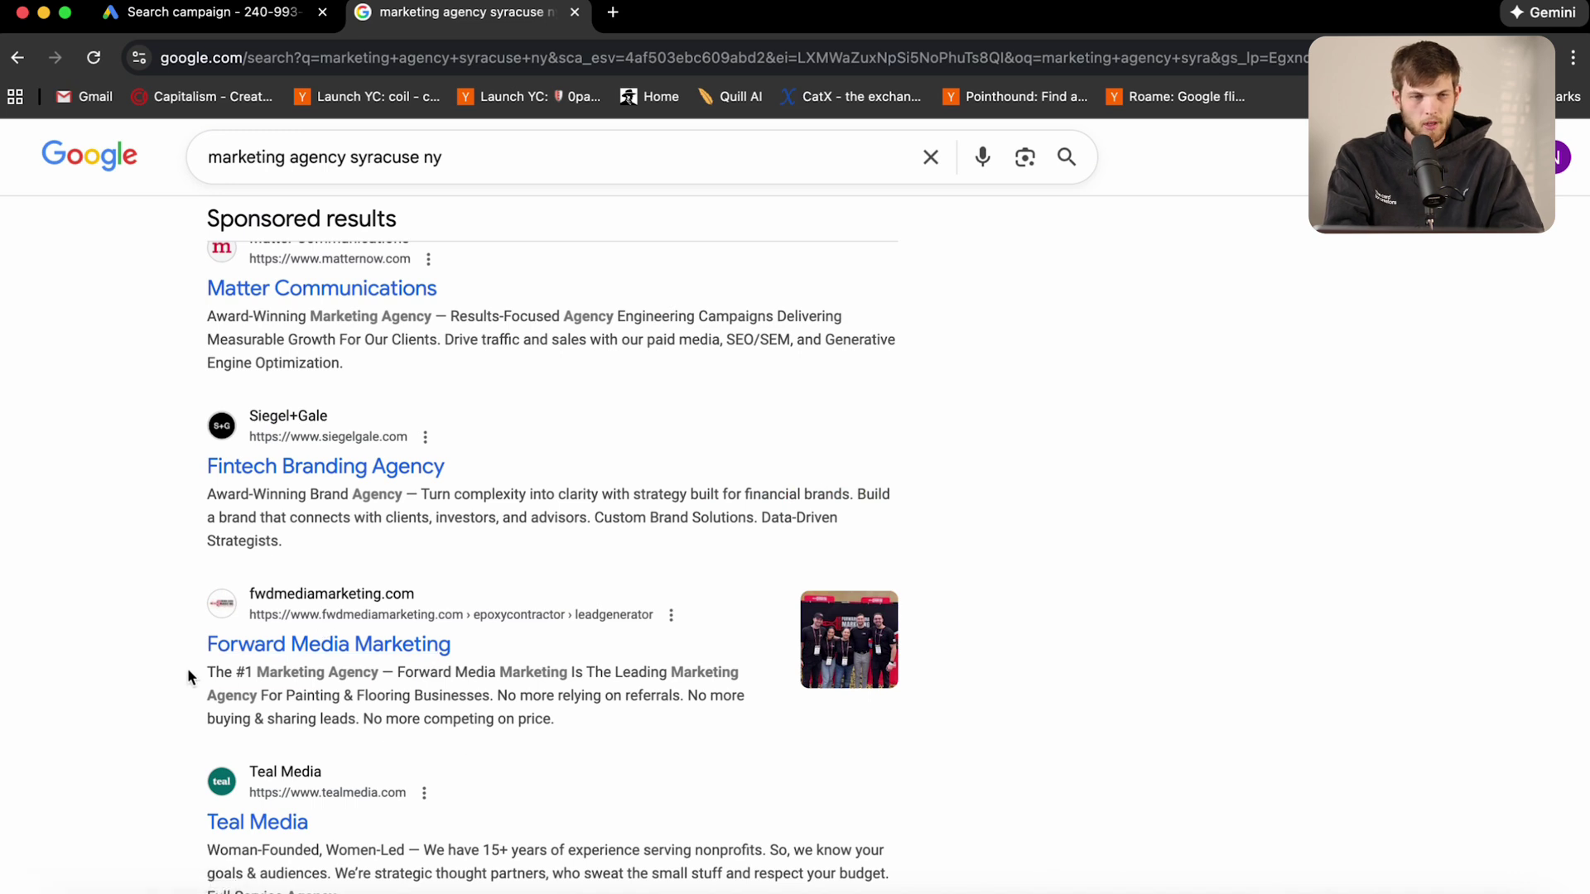
left_click_drag(187, 667, 586, 717)
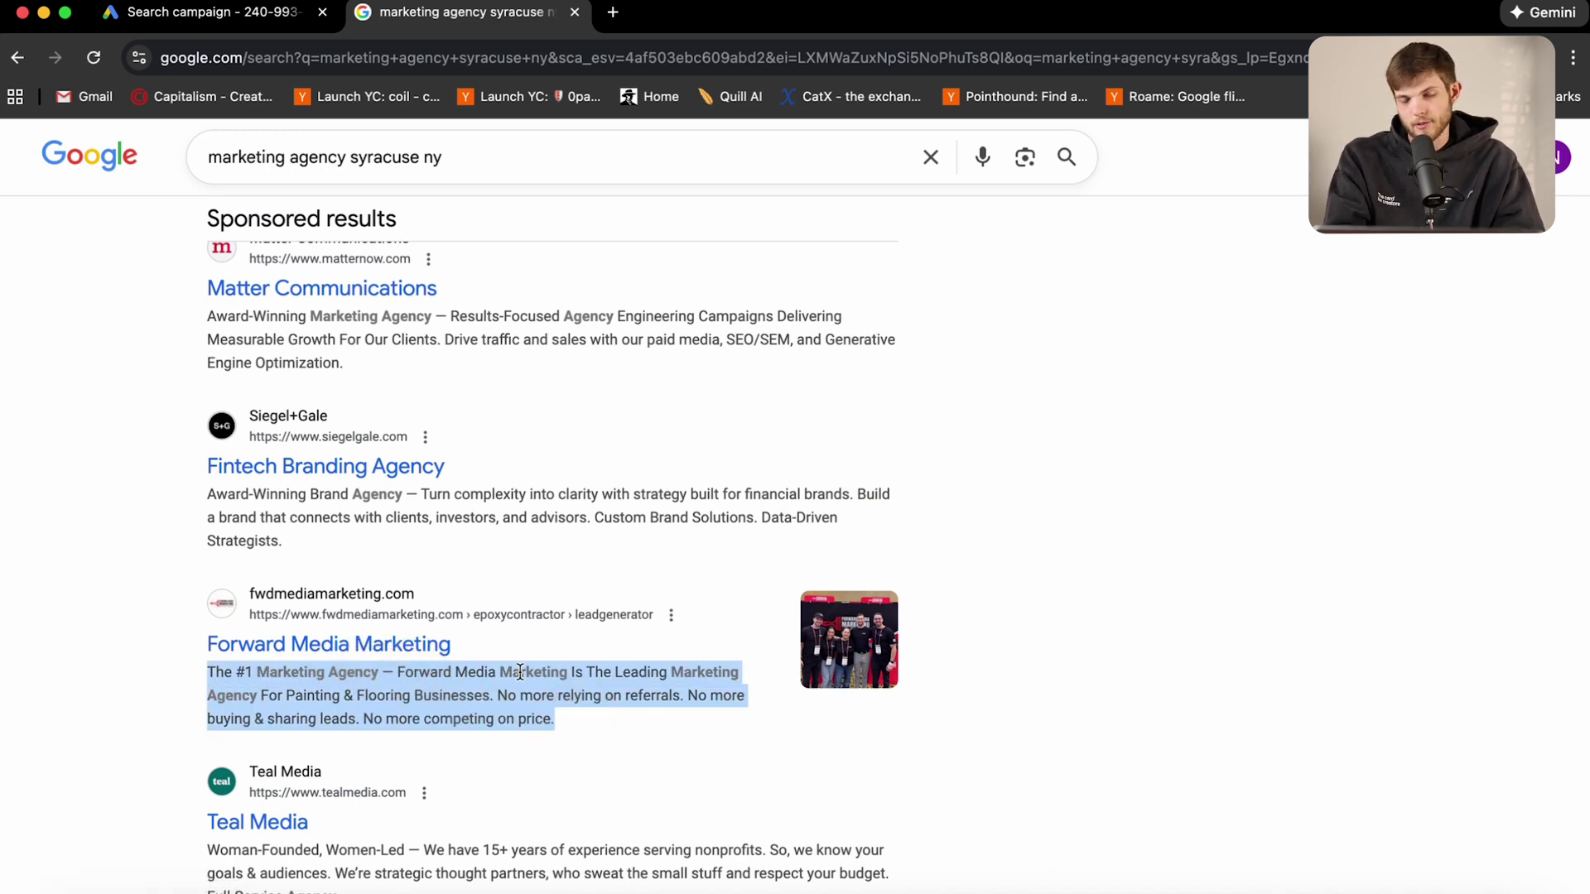
left_click(135, 376)
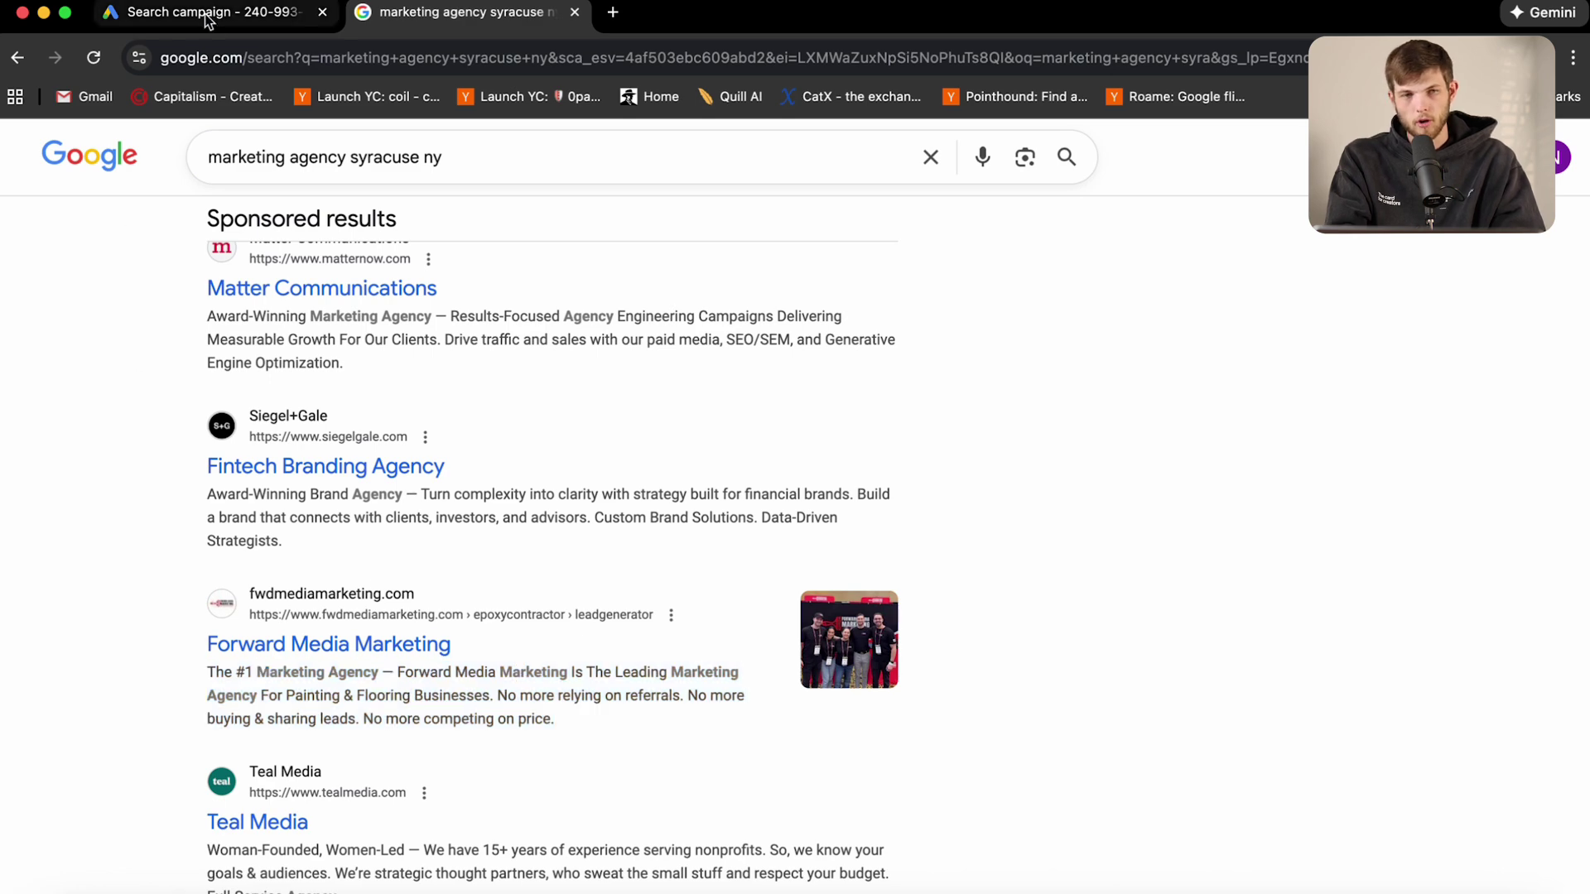
Return to the Google Ads draft, set the second and third headlines to "Website Design Company" and "Stop Guessing, Start Growing", and check the preview.
left_click(204, 16)
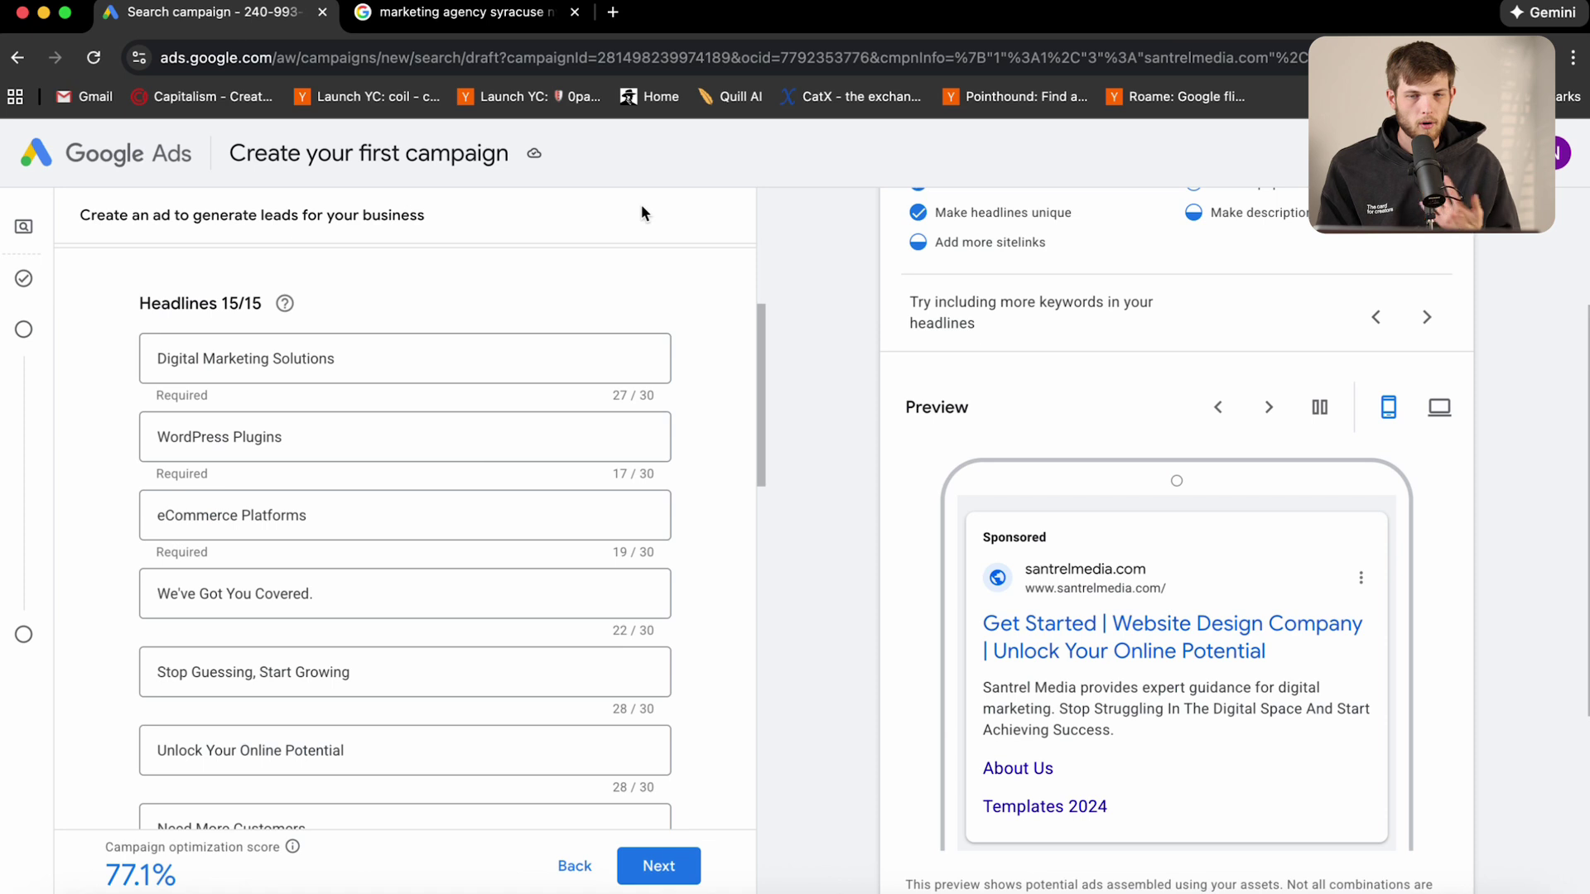
left_click(418, 357)
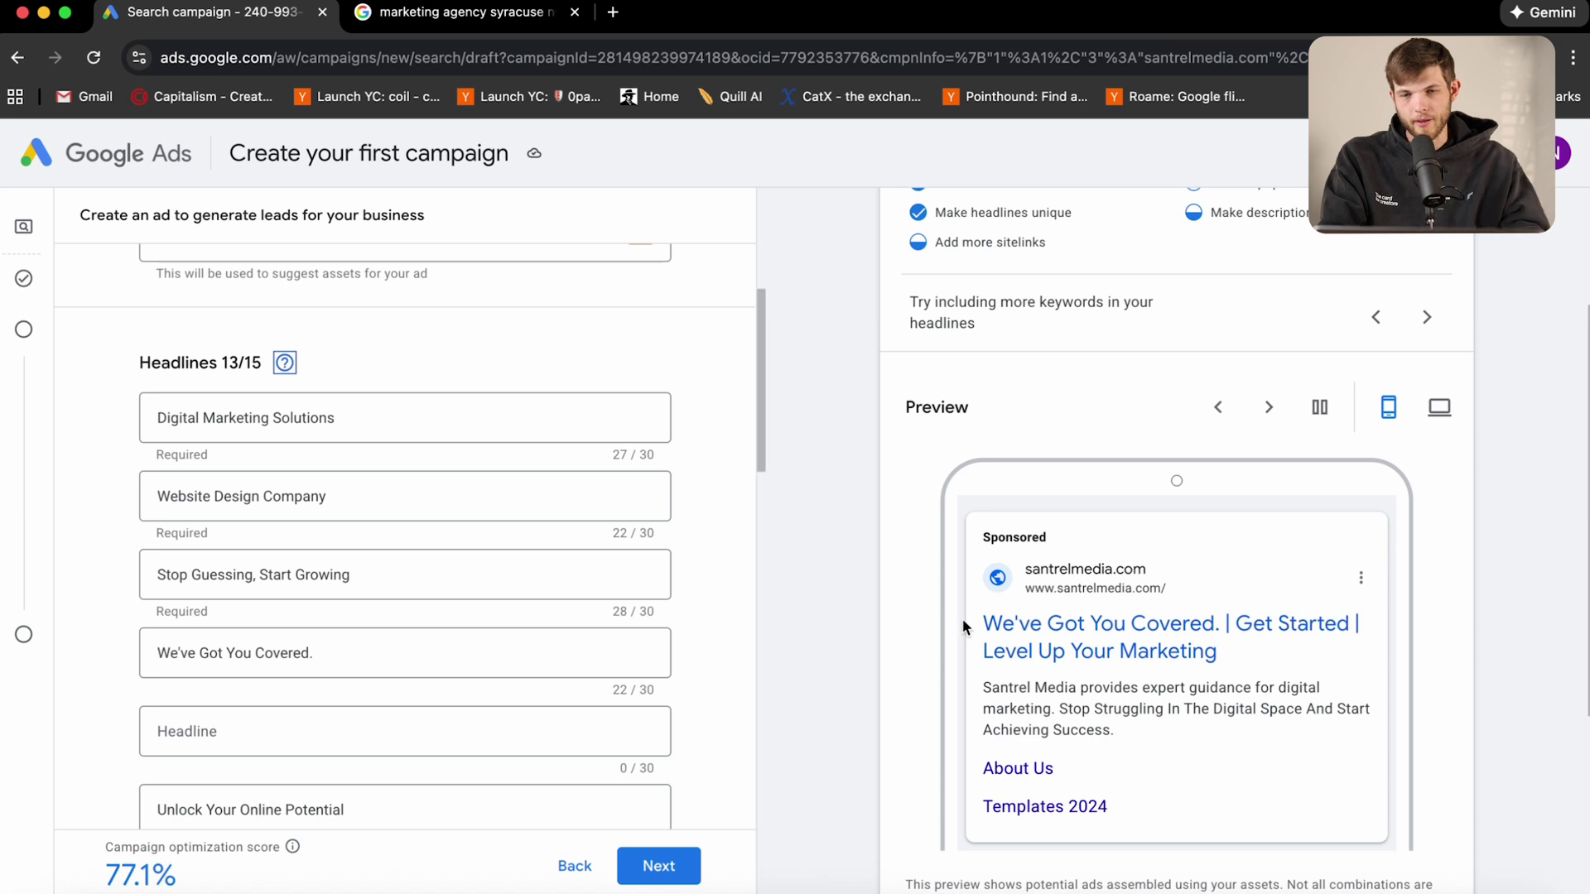
left_click_drag(978, 621, 1204, 628)
left_click(1145, 621)
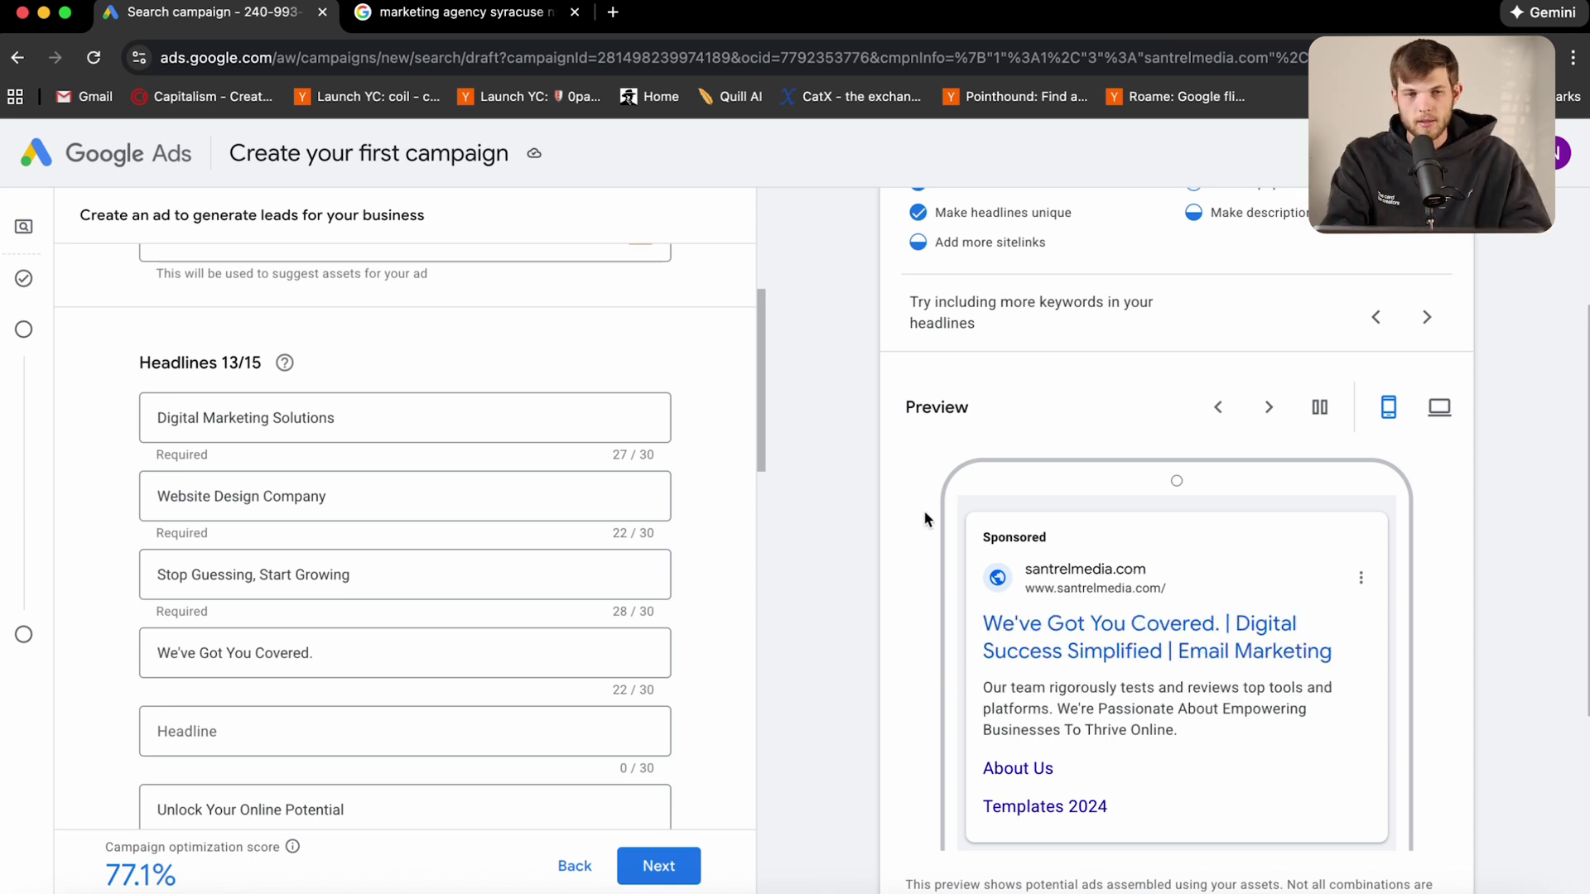
Examine the full list of headlines from "Digital Marketing Solutions" through "Level Up Your Marketing".
mouse_move(113, 624)
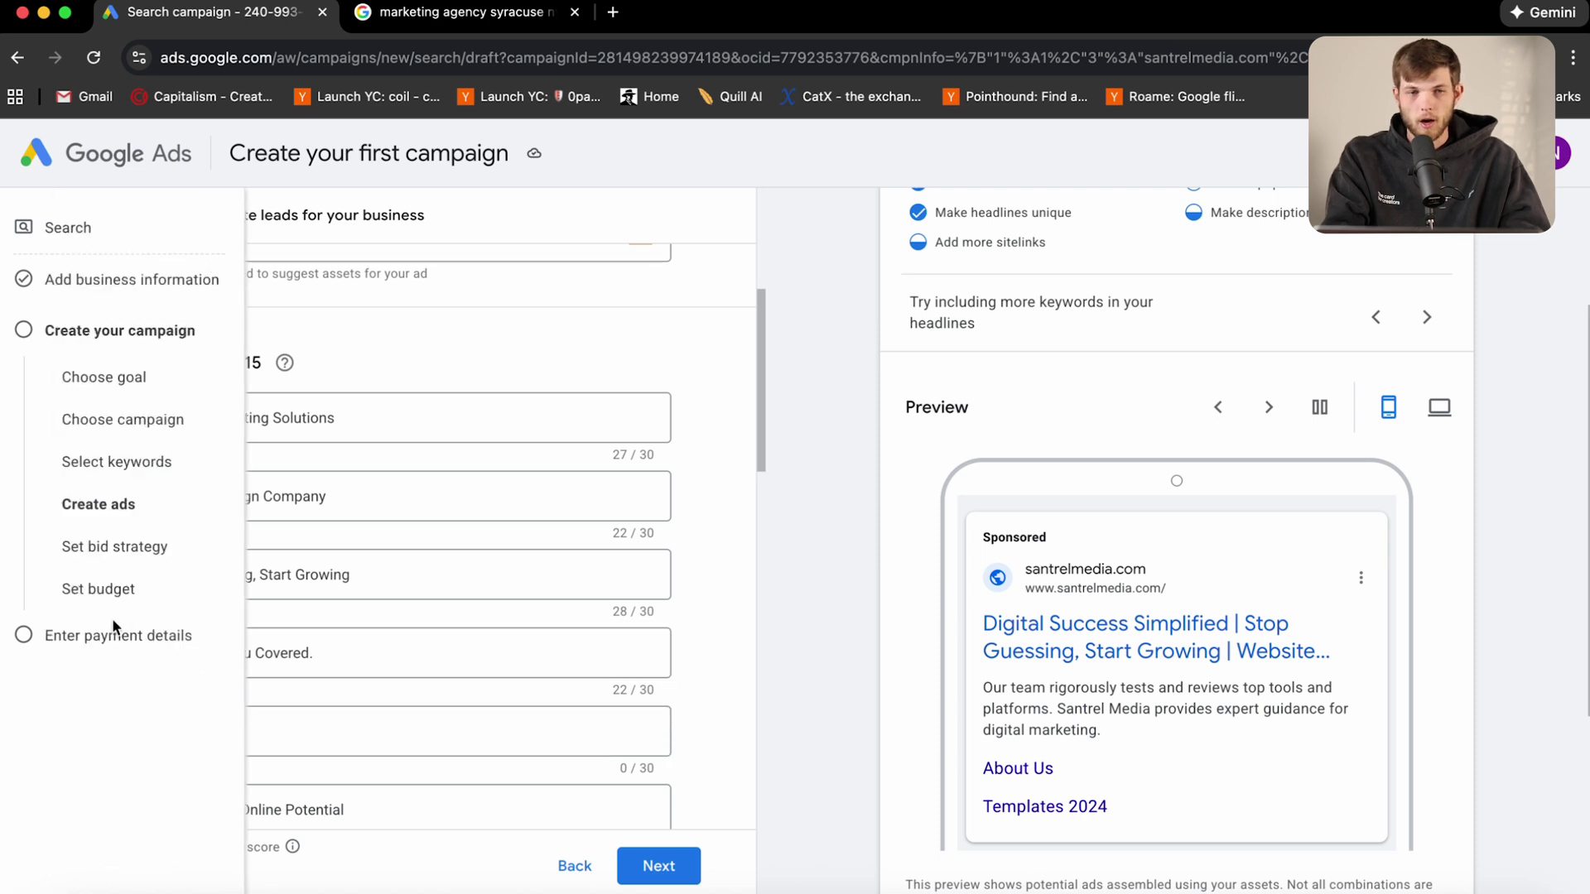
left_click(355, 419)
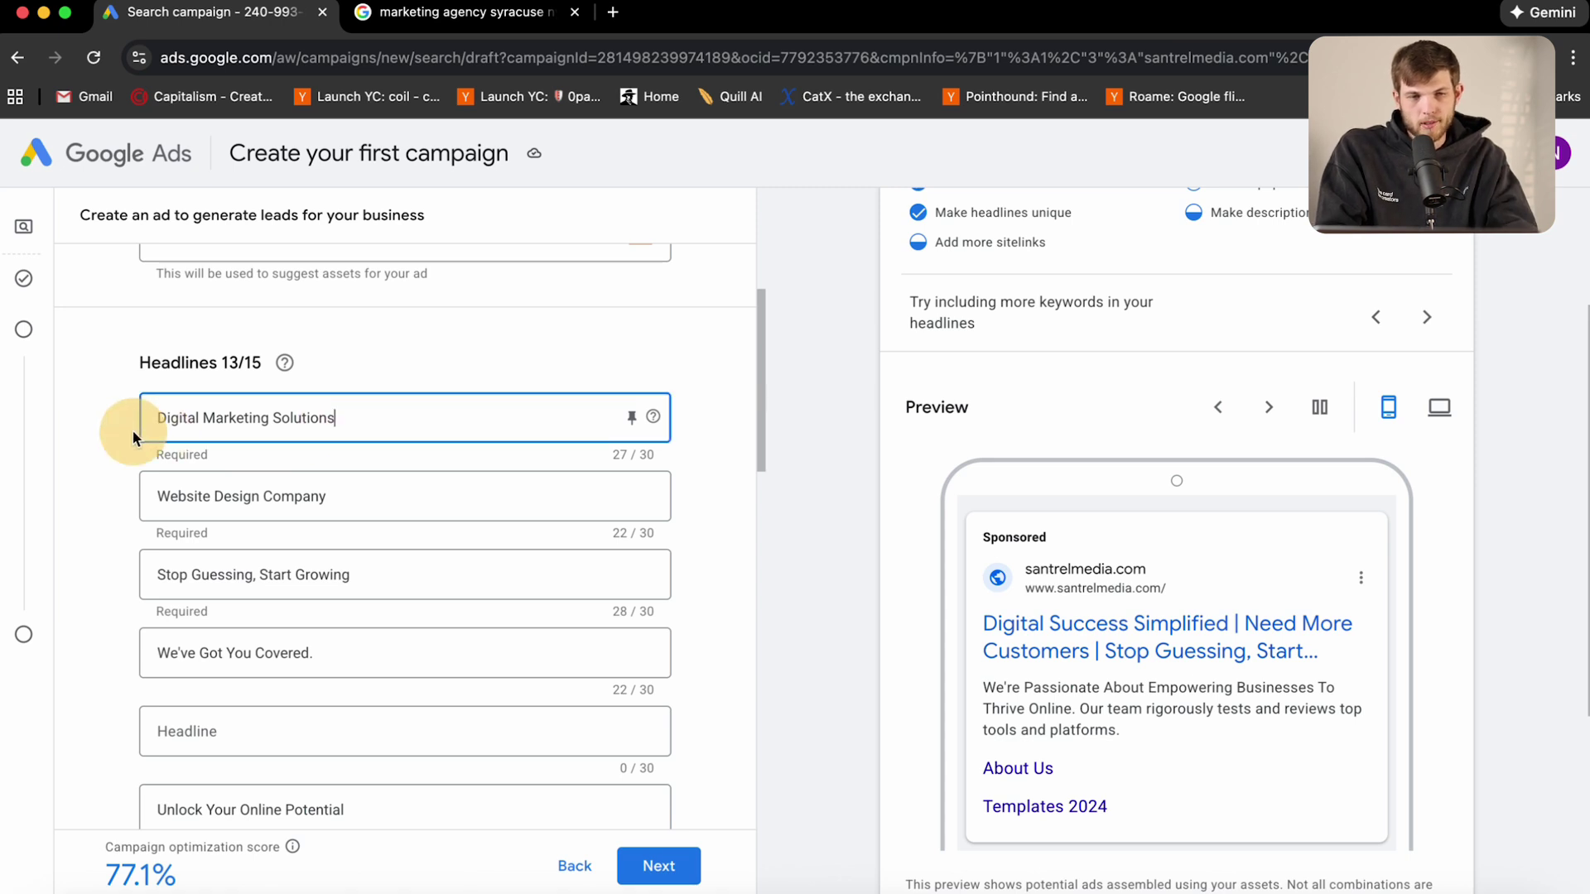
left_click_drag(401, 414, 149, 385)
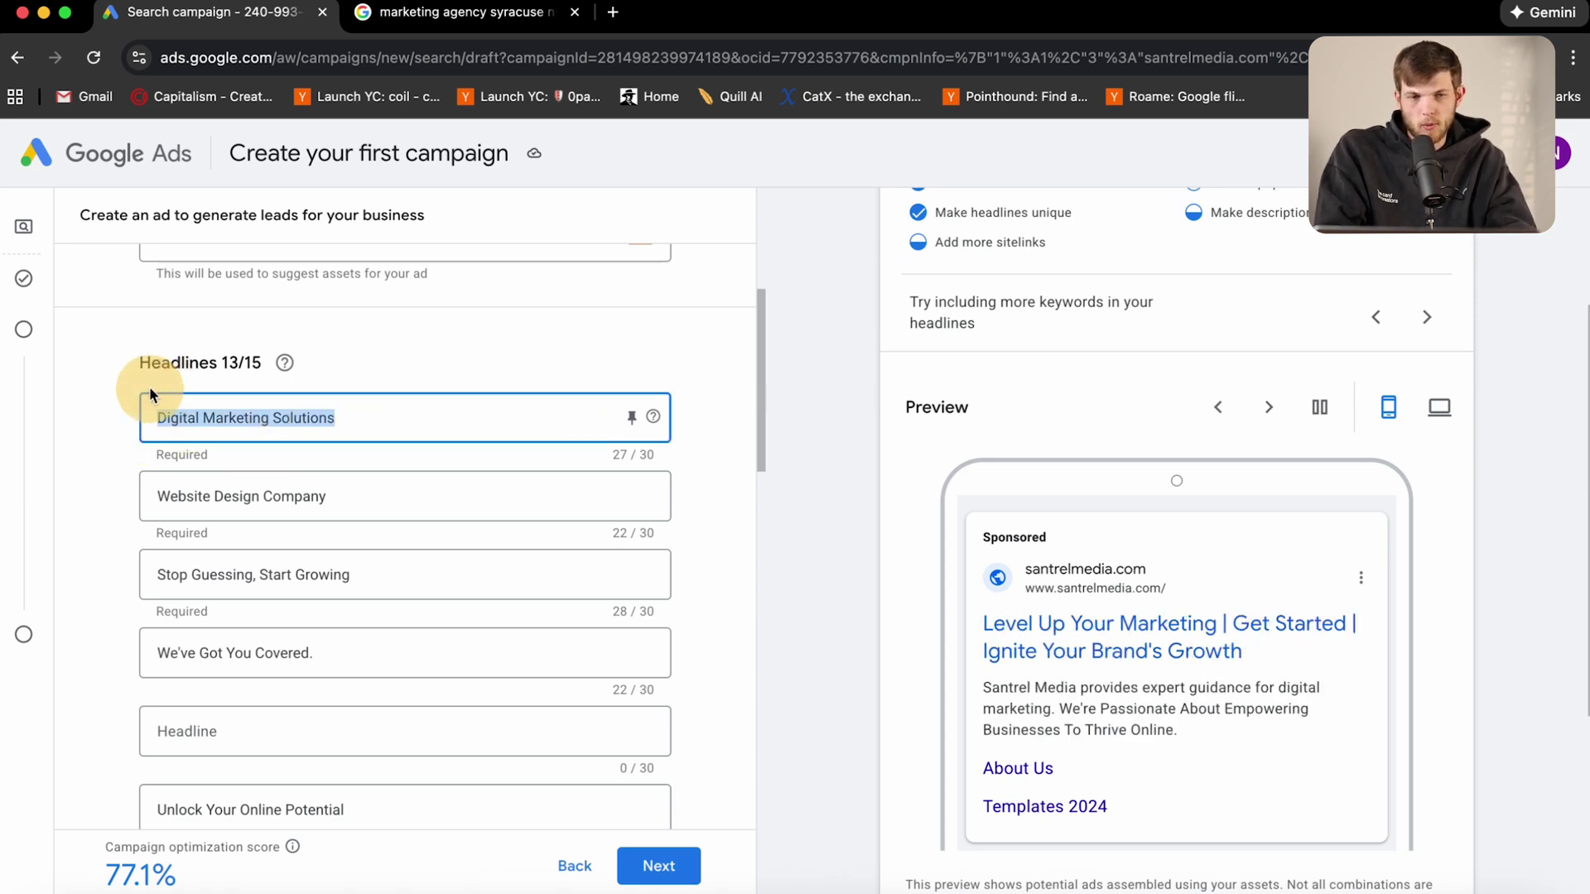
left_click(111, 455)
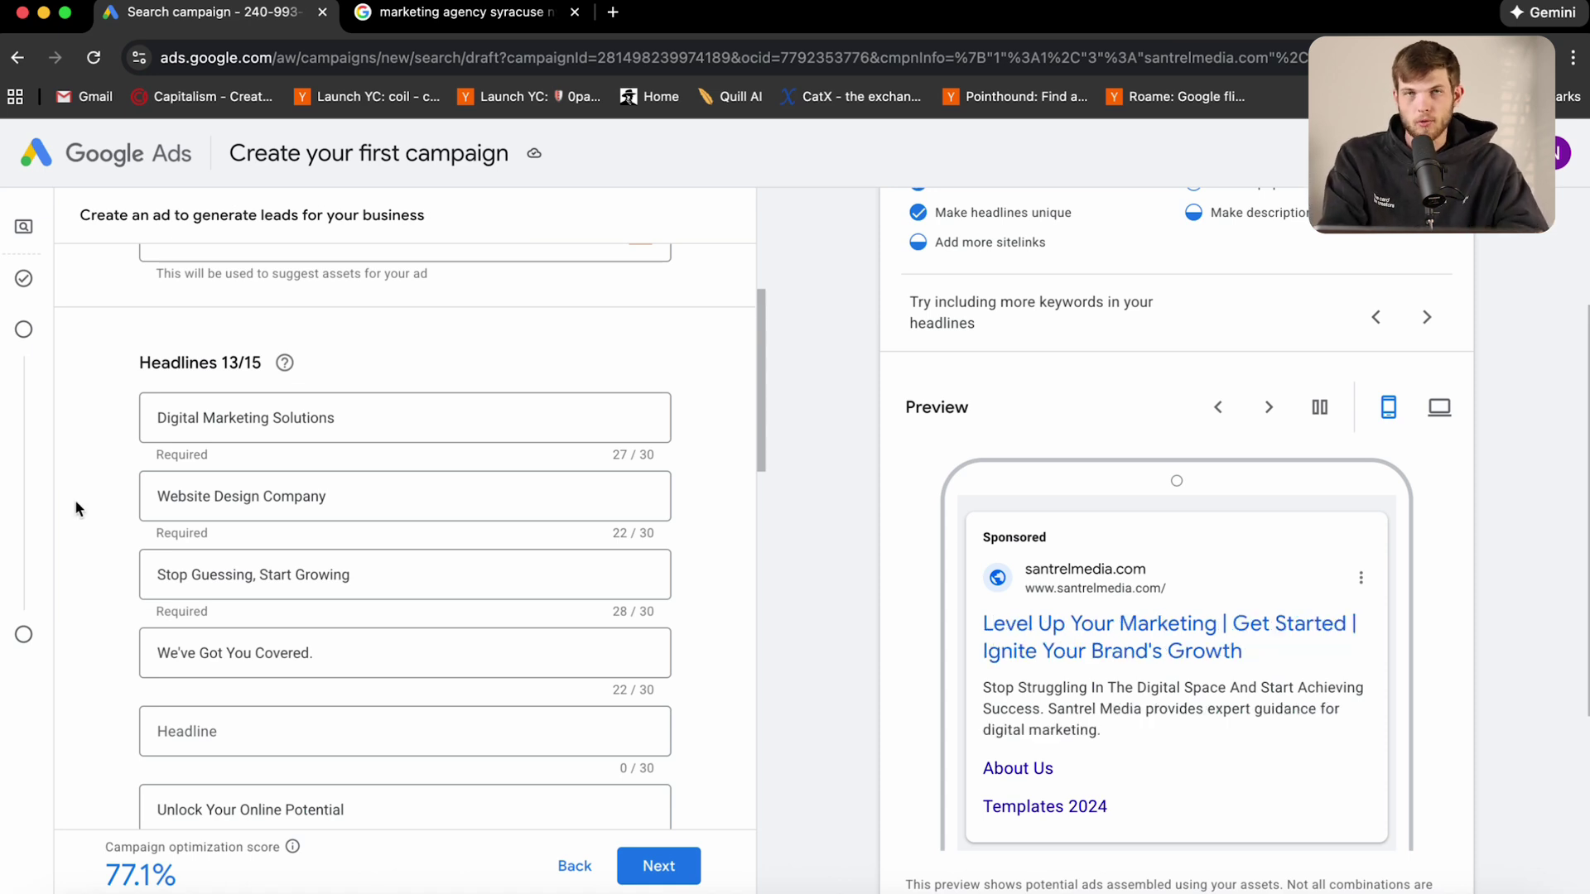
scroll(166, 630, "down", 2)
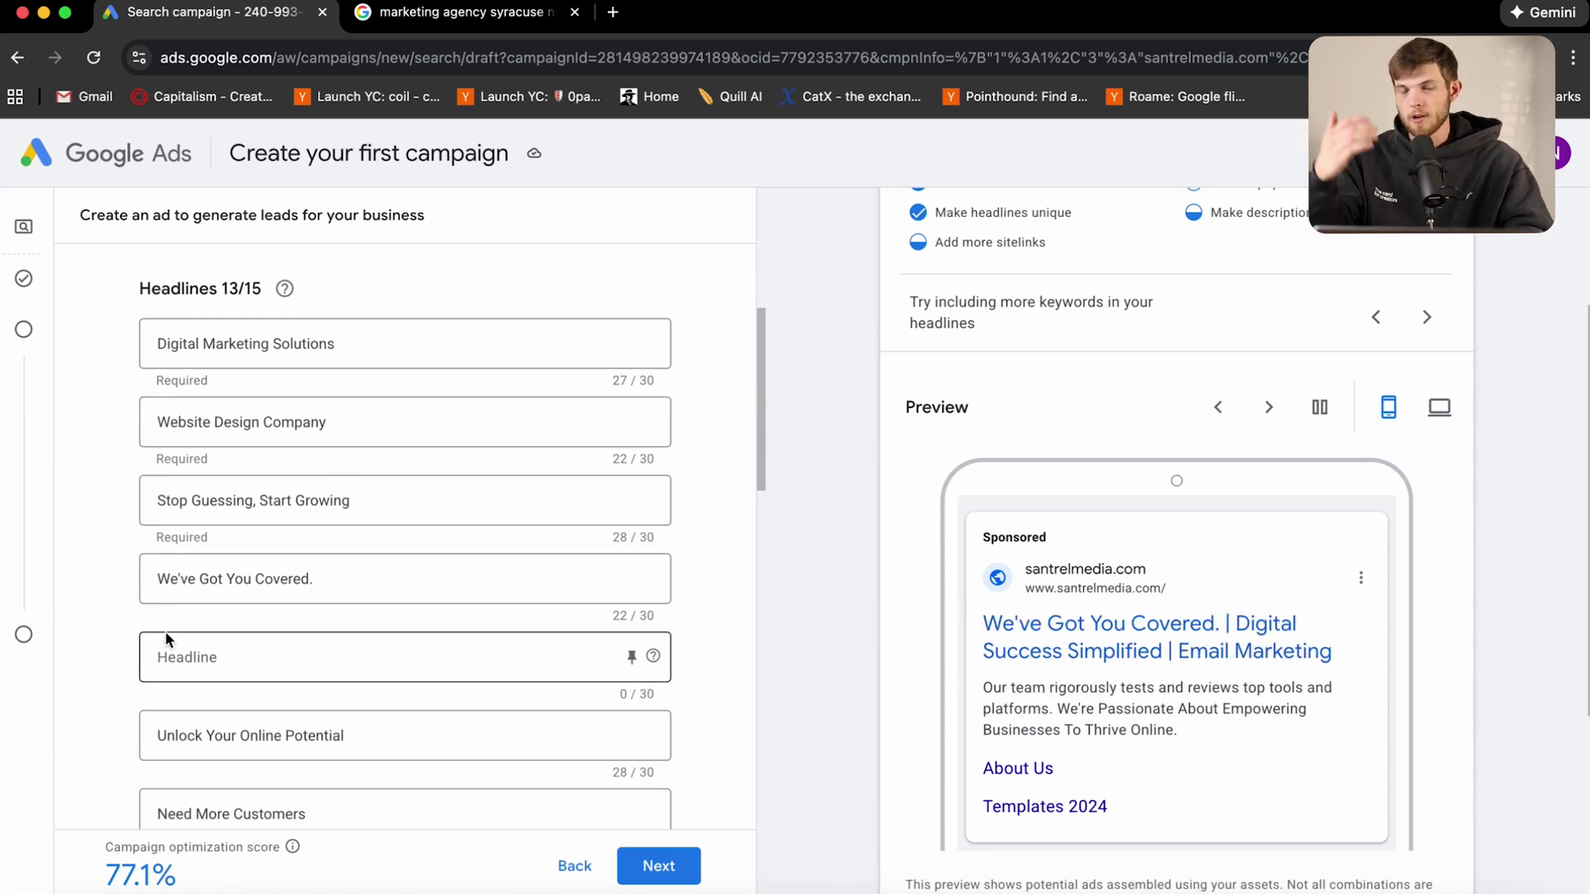
scroll(166, 631, "down", 2)
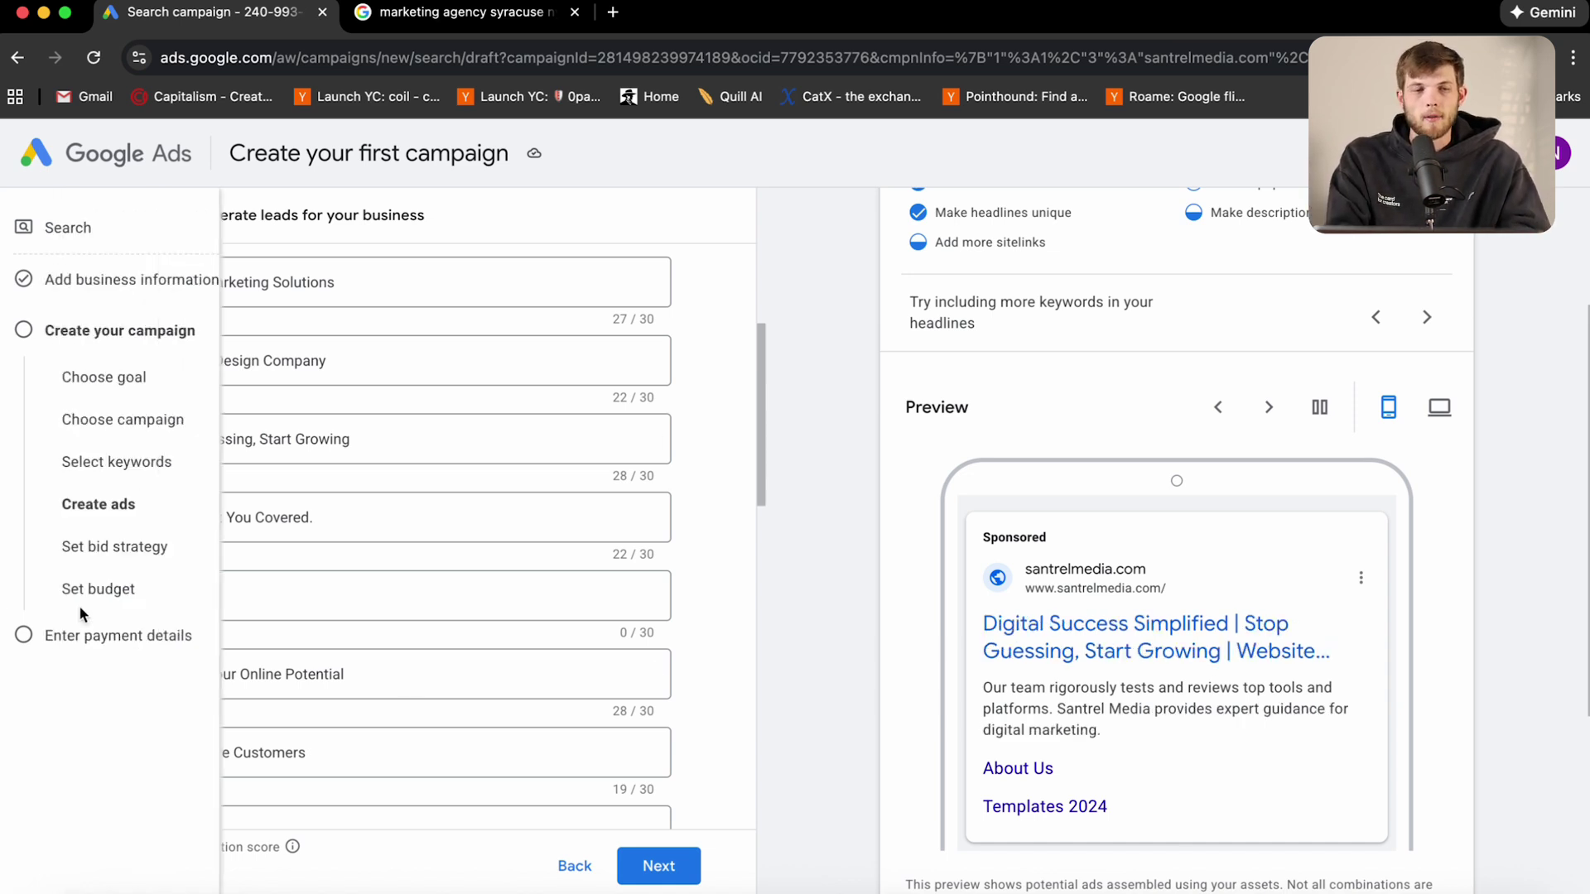
scroll(566, 485, "up", 2)
scroll(568, 483, "down", 6)
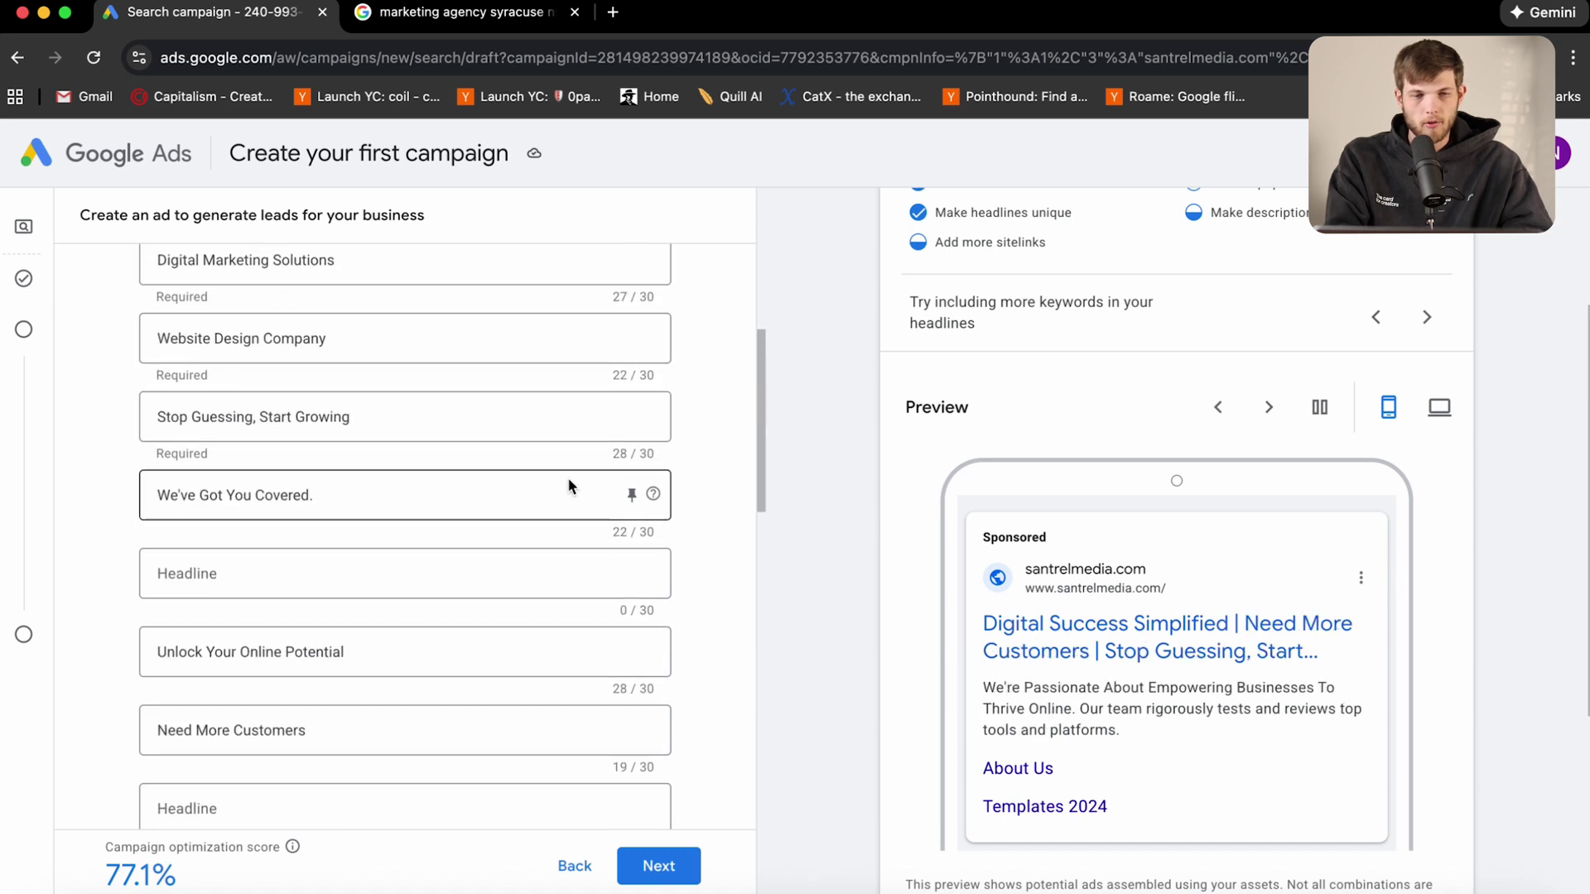
scroll(513, 538, "up", 1)
scroll(444, 656, "down", 3)
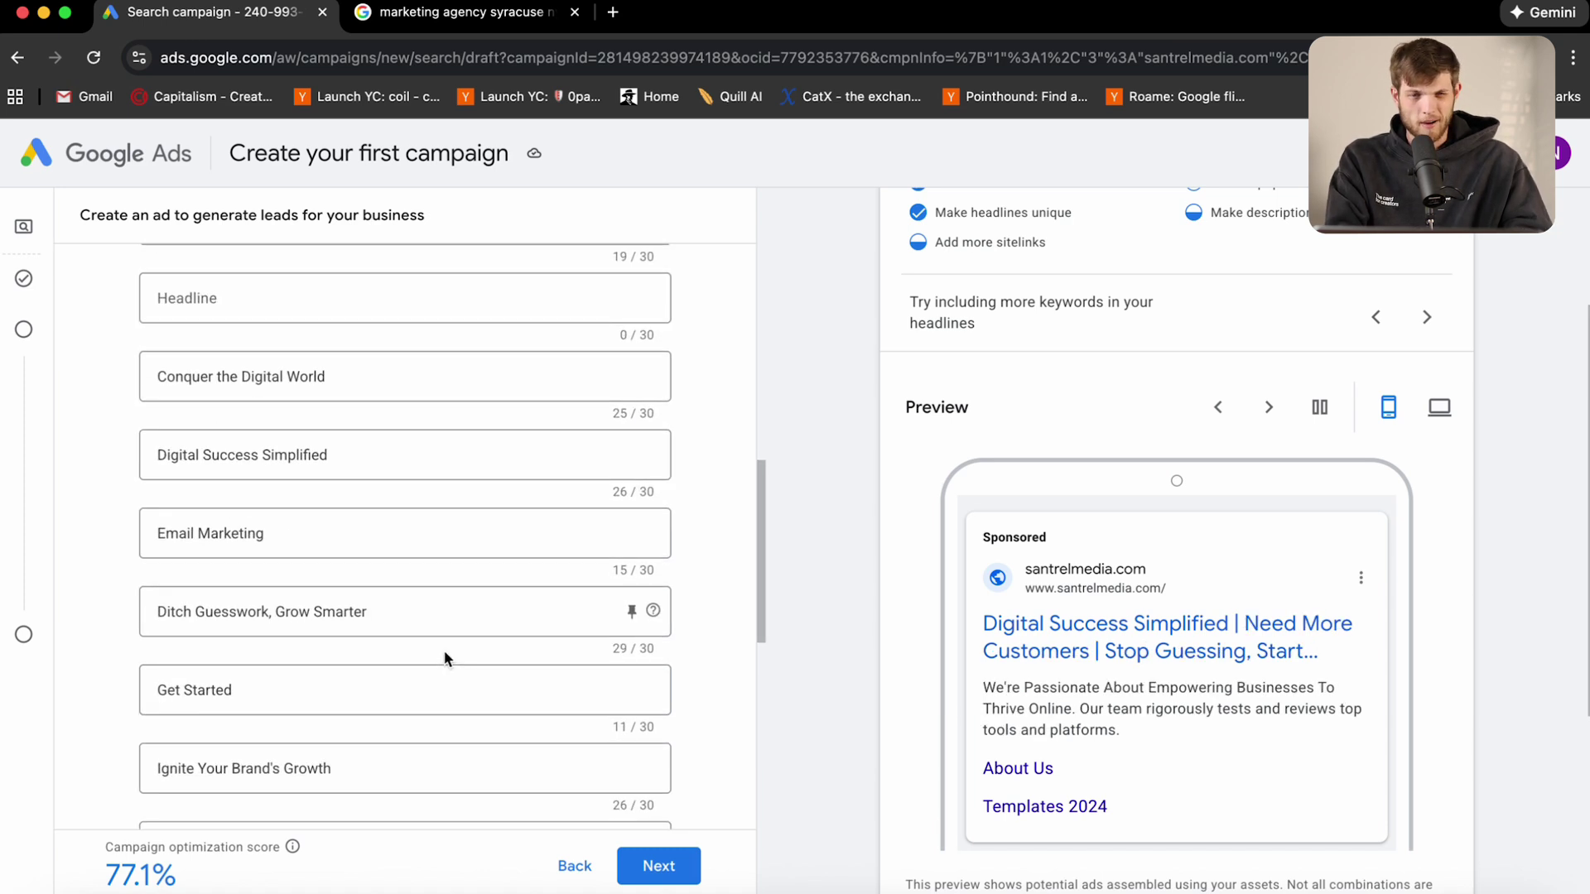
scroll(444, 657, "down", 3)
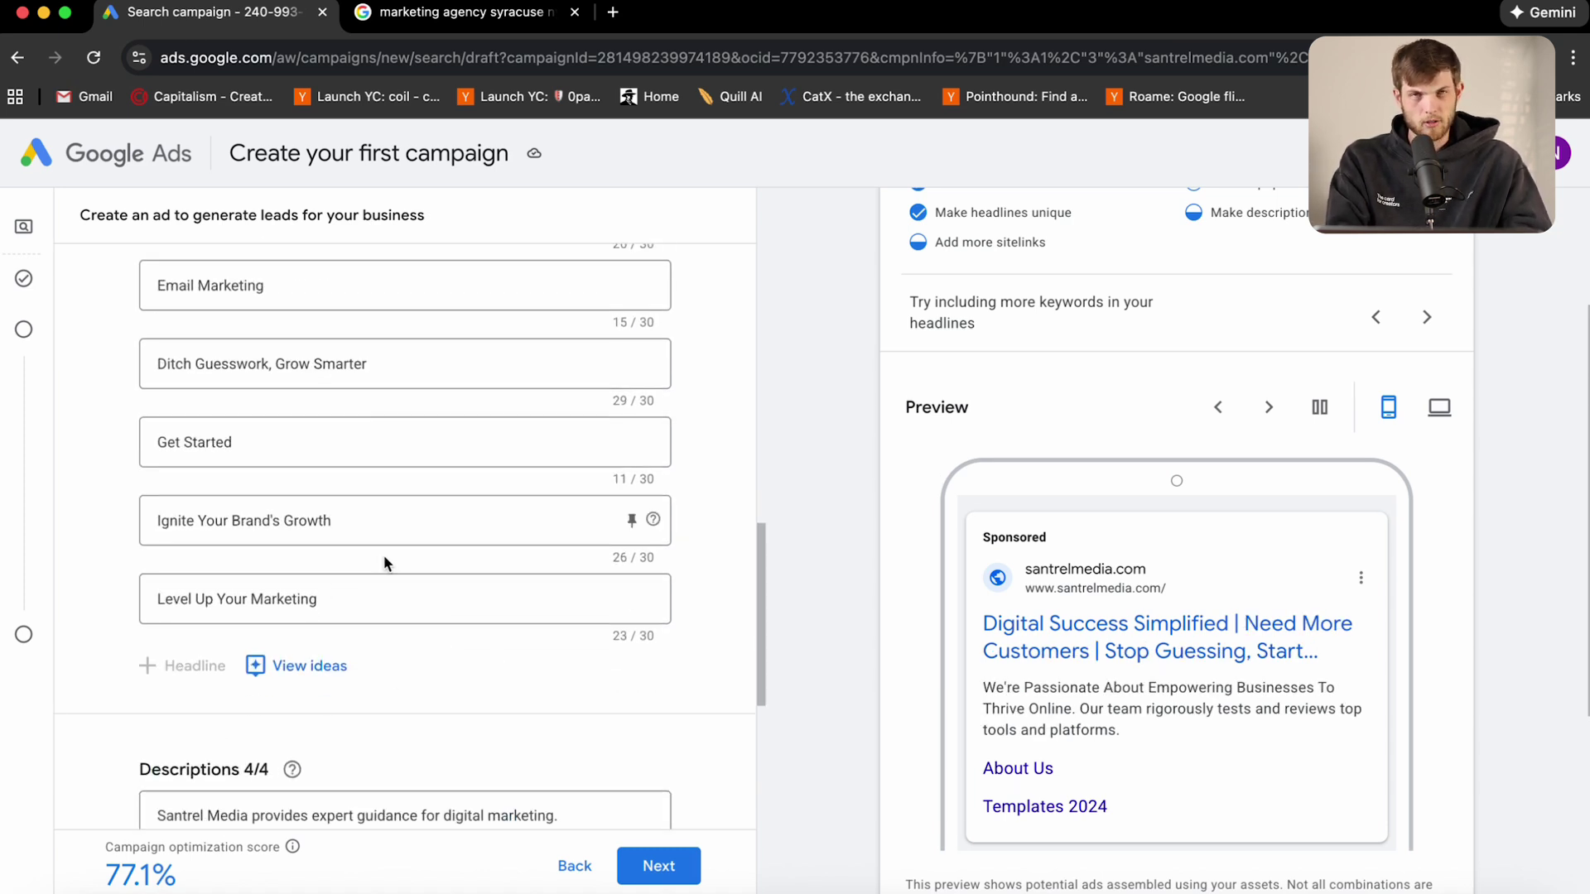
Read the ad descriptions and compare them with the description text in the ad preview.
scroll(419, 593, "down", 5)
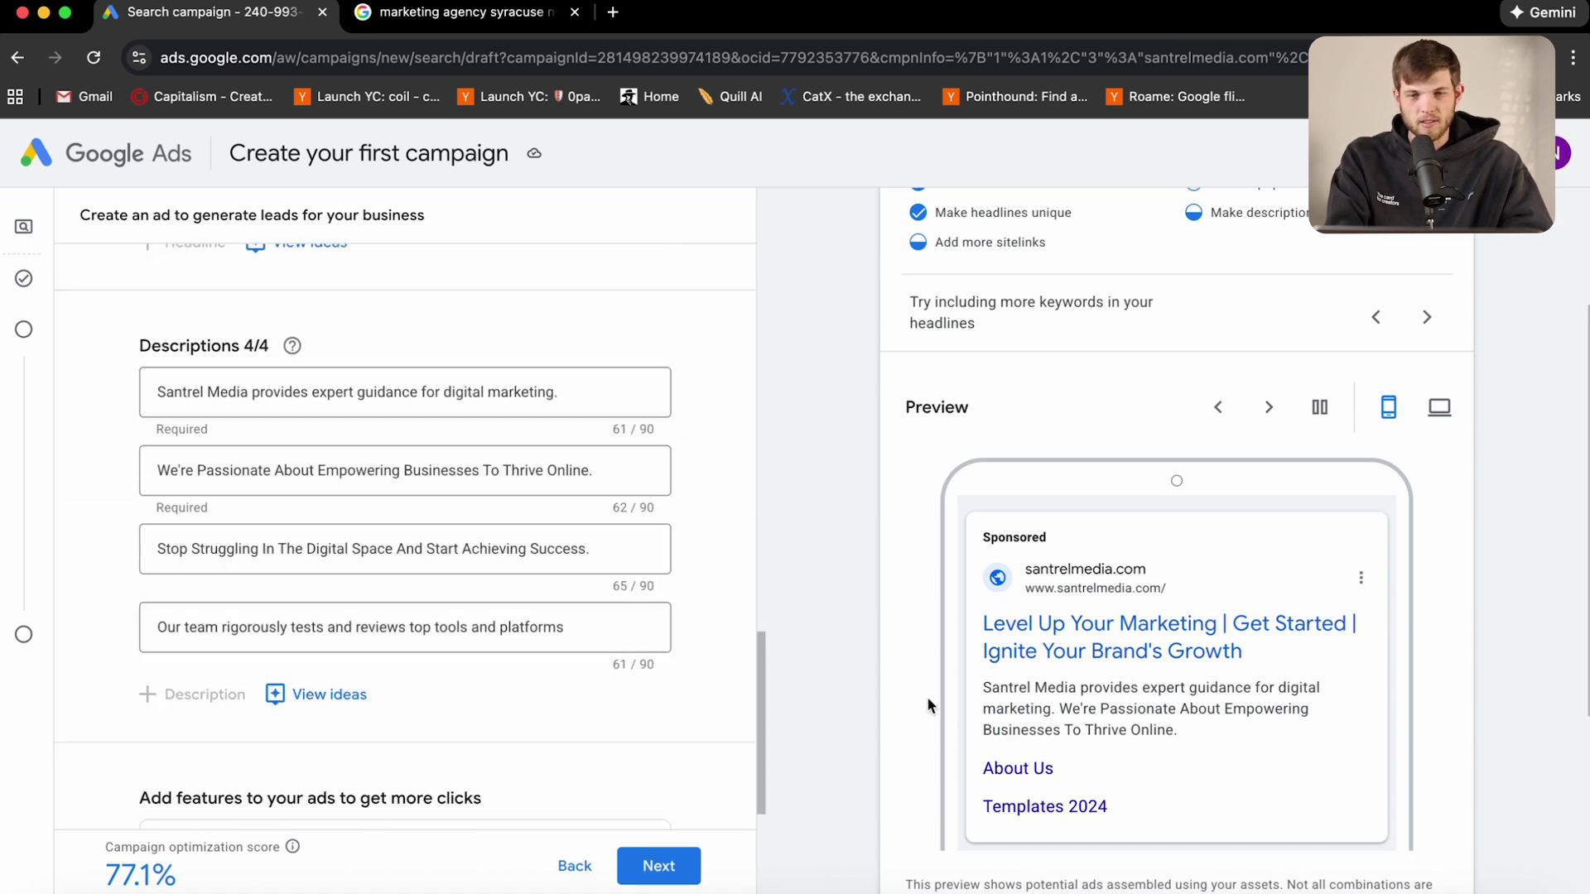
left_click_drag(983, 690, 1200, 737)
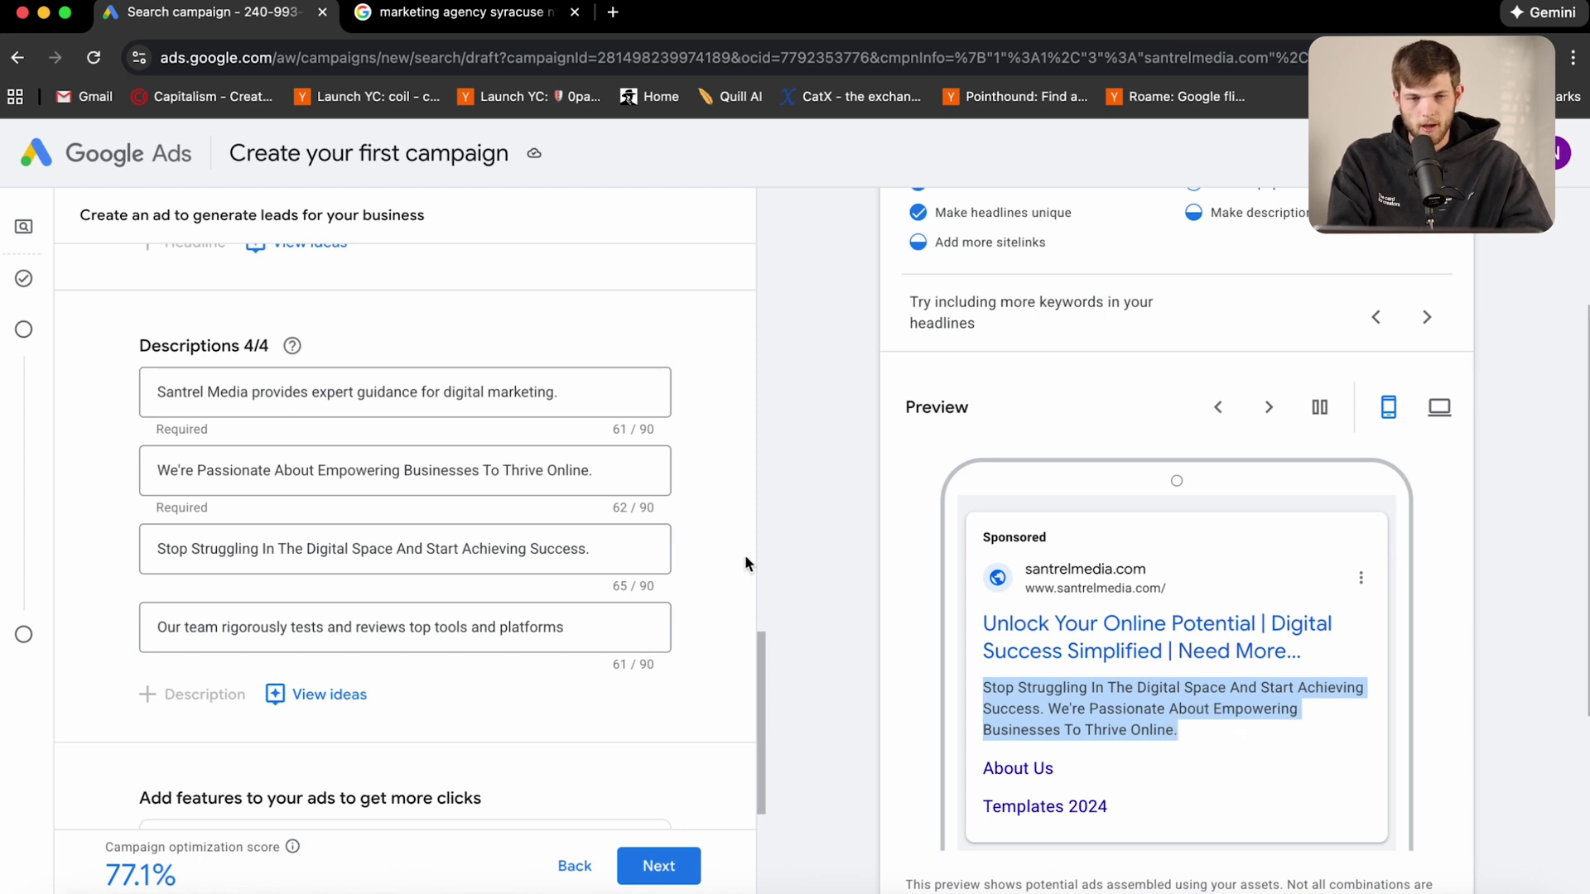
left_click(668, 579)
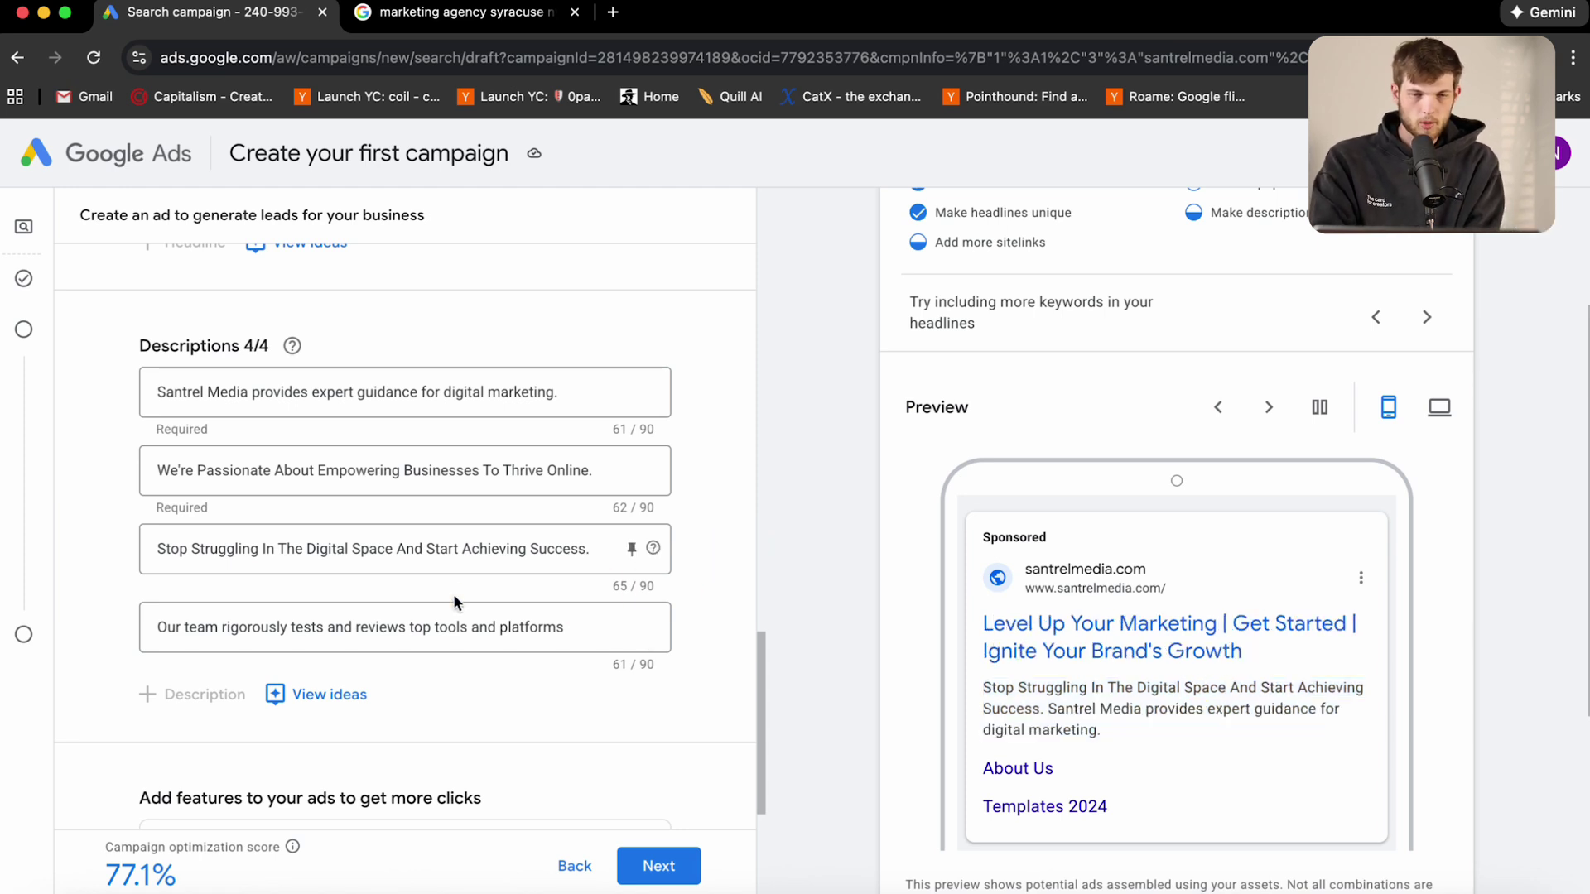
Expand the Sitelinks section to check its links, collapse it, and continue to the next campaign setup stage.
scroll(453, 594, "down", 3)
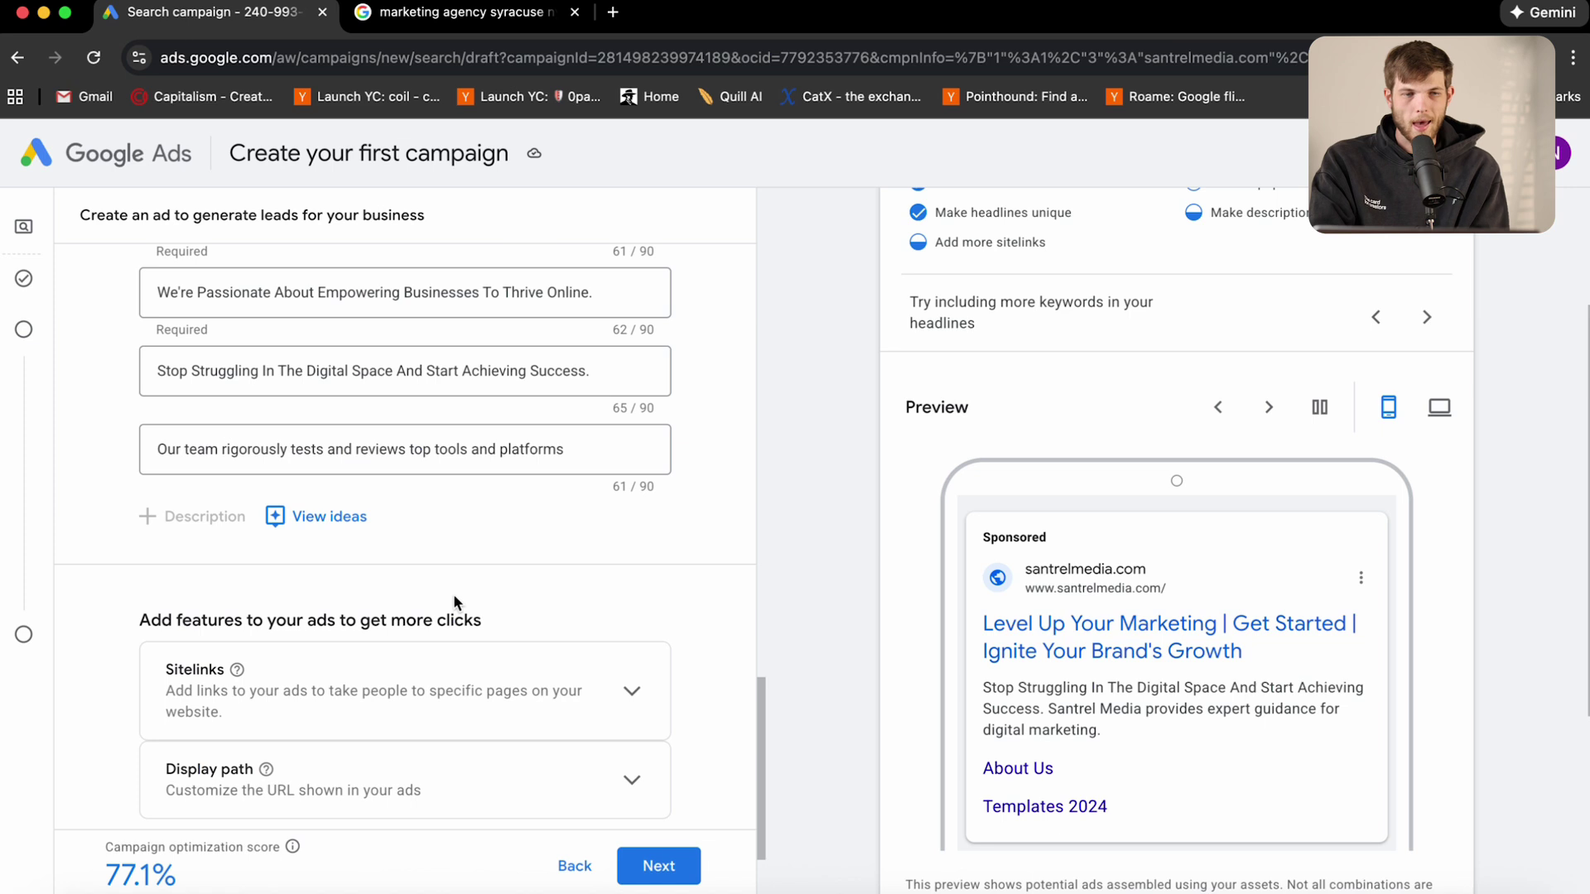
scroll(454, 596, "down", 4)
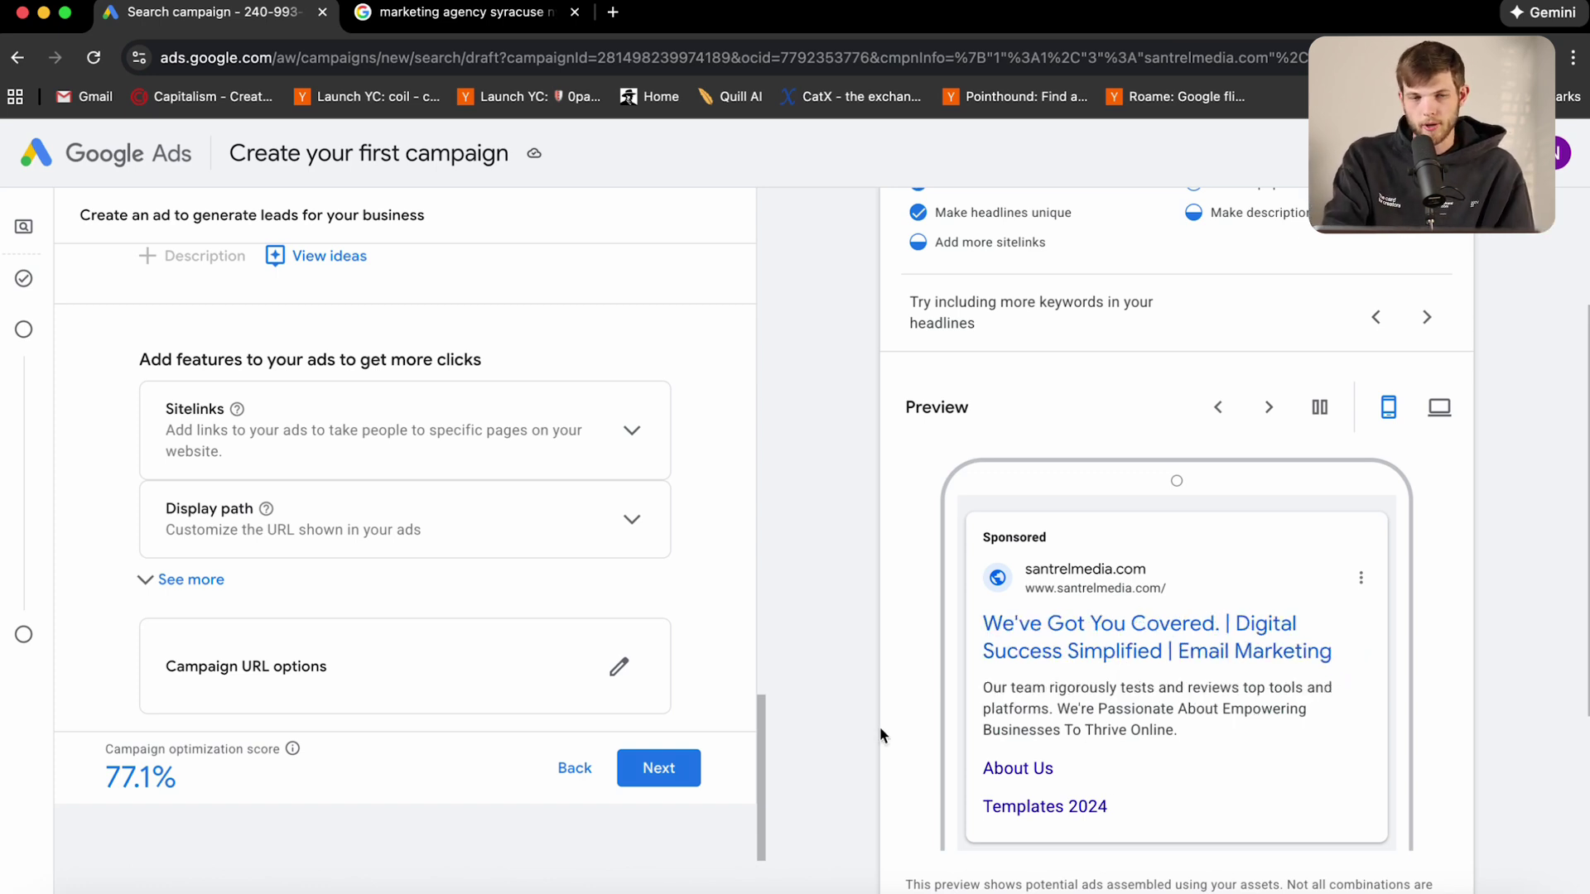
left_click(644, 433)
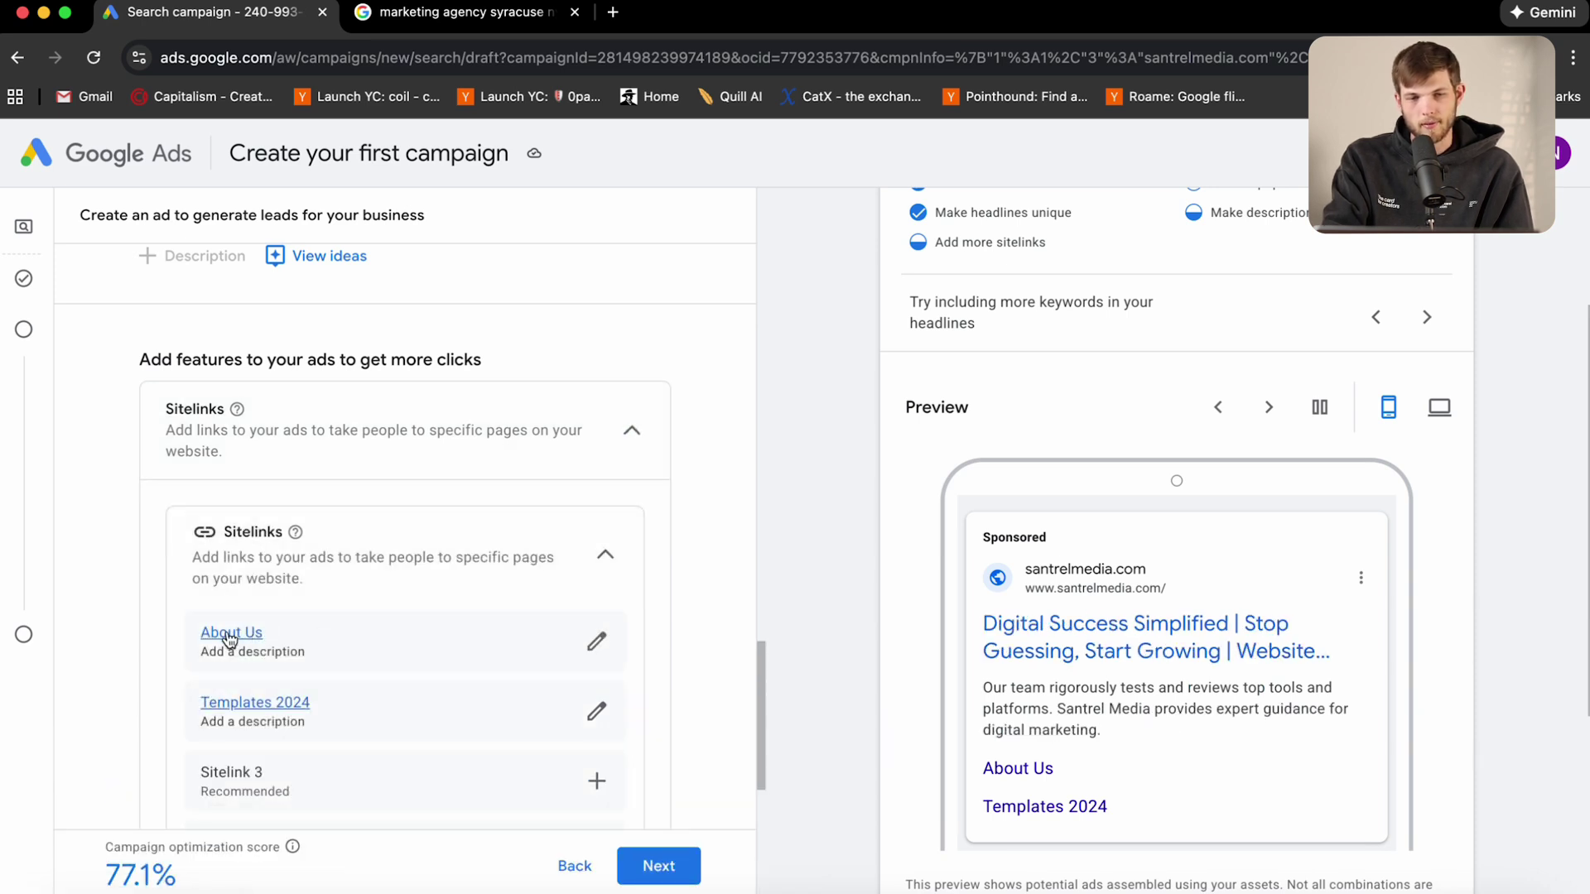
scroll(306, 779, "down", 1)
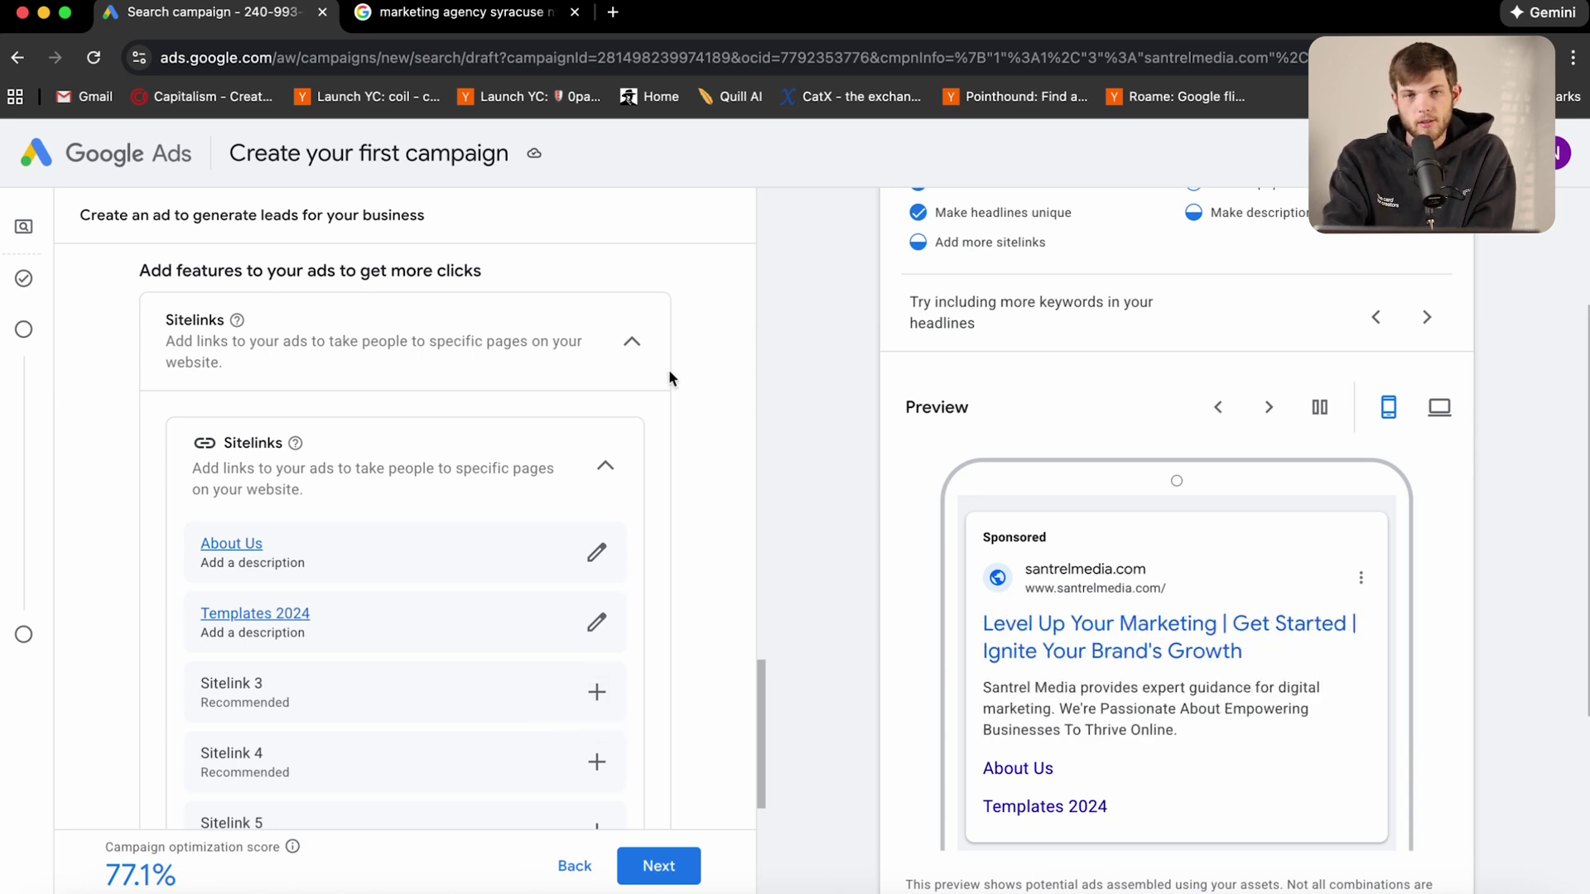
scroll(318, 827, "down", 2)
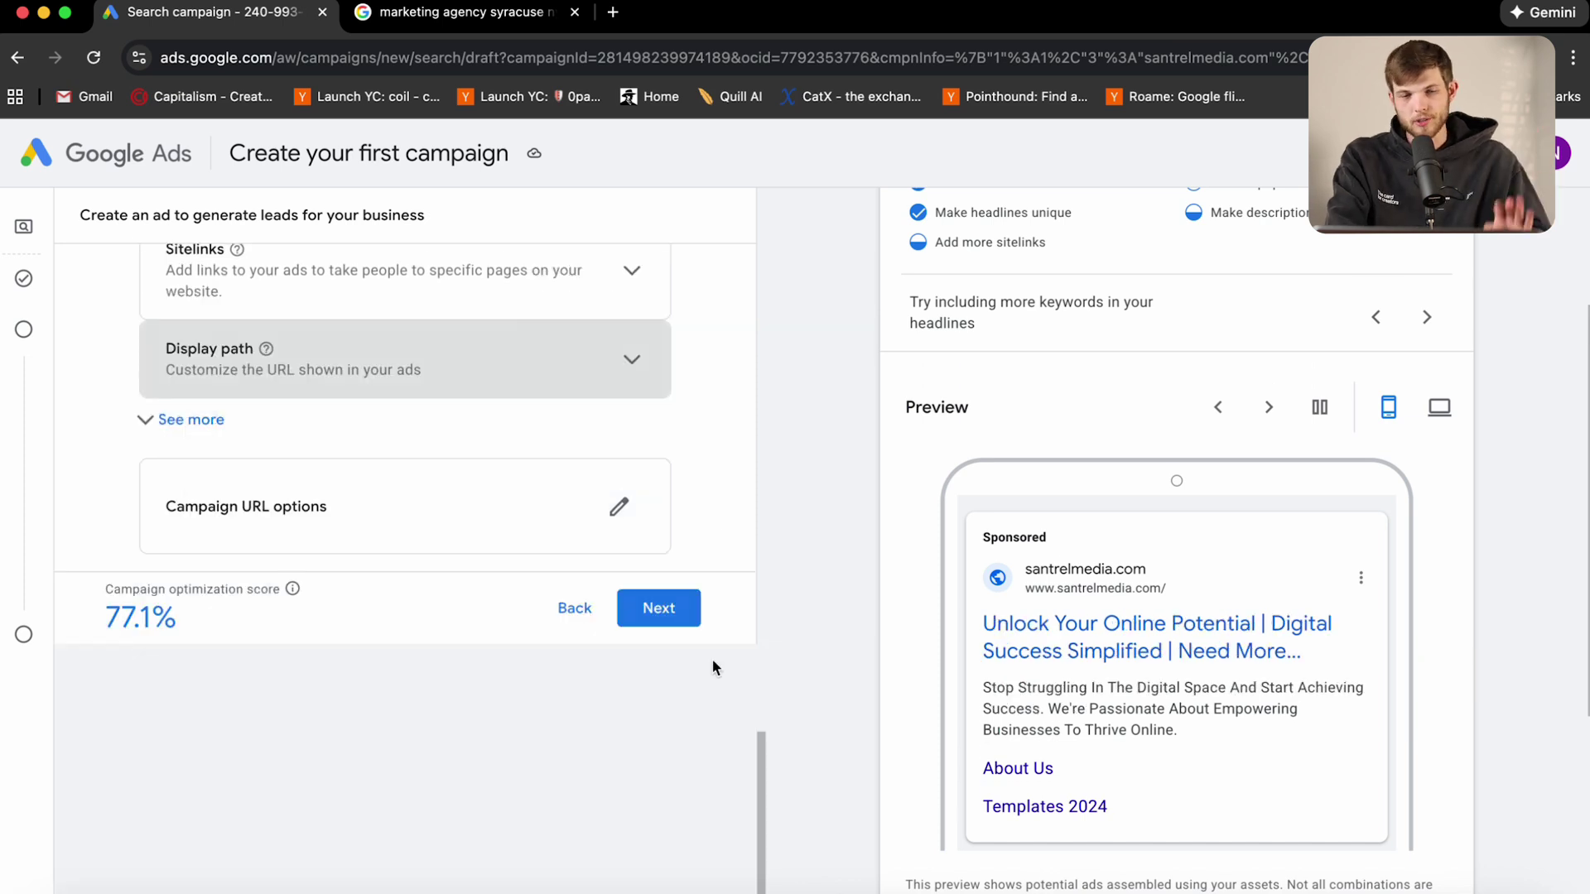
left_click(650, 609)
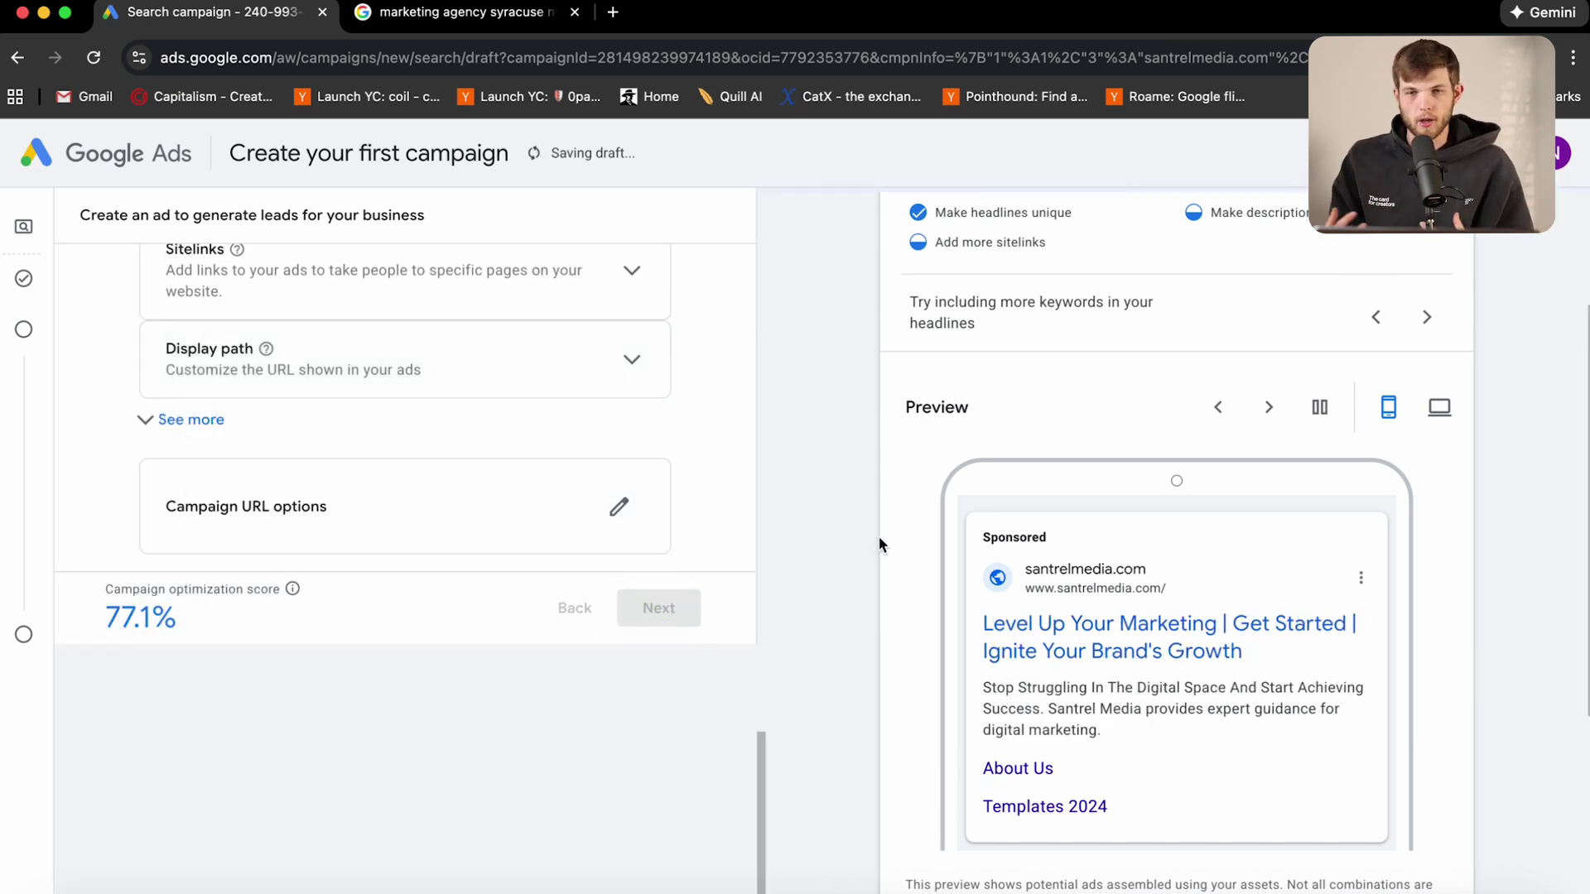